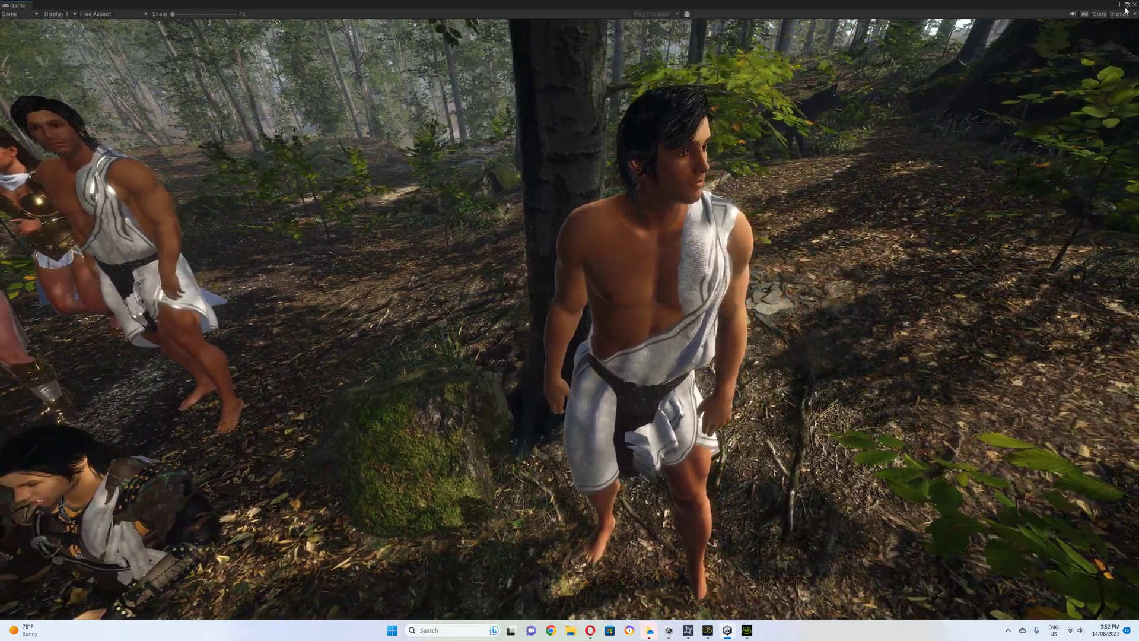
Restore the full editor layout around the running game and drag the Game window aside
key("shift+space")
left_click_drag(535, 15, 546, 144)
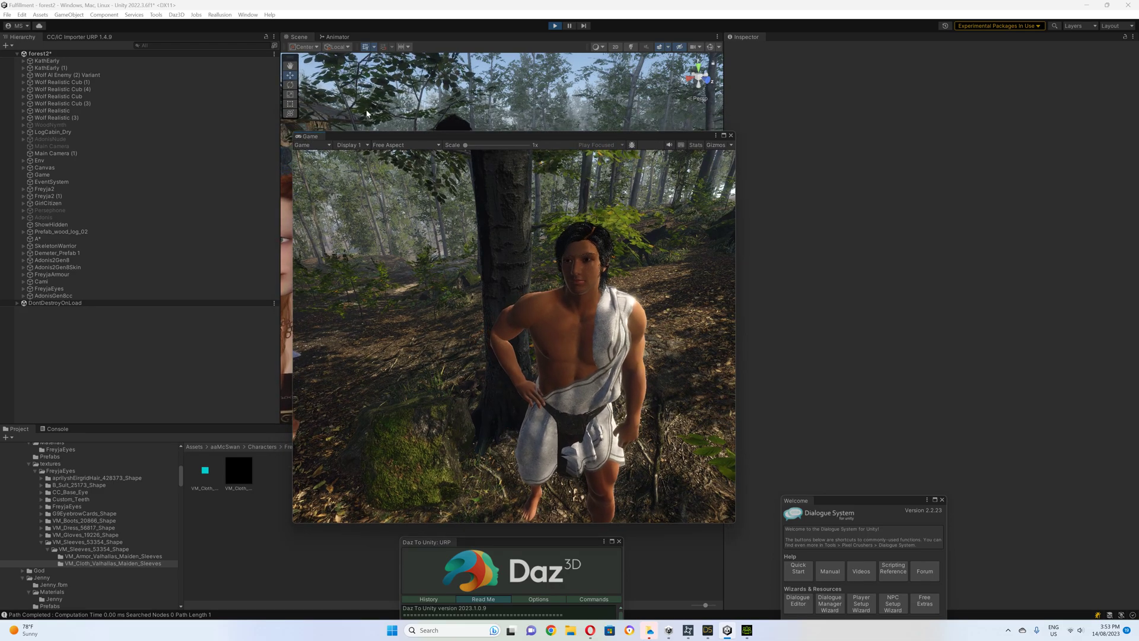
Move the Game window away and select the man's body mesh in the scene
left_click_drag(397, 142, 554, 316)
right_click_drag(584, 184, 550, 224)
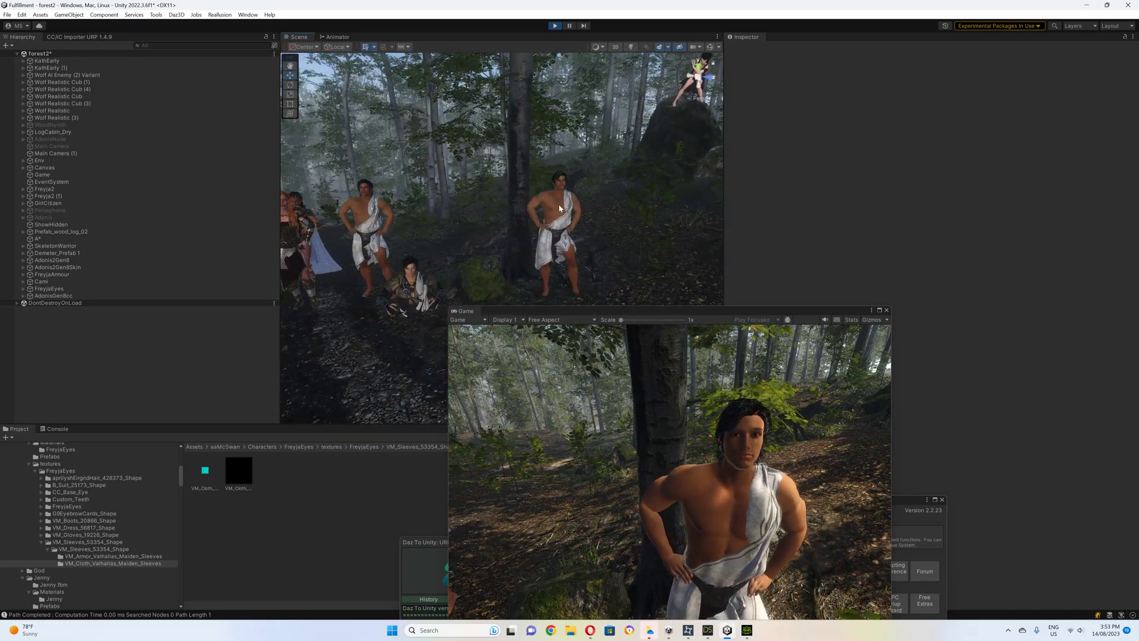
left_click(560, 209)
left_click_drag(716, 314, 599, 242)
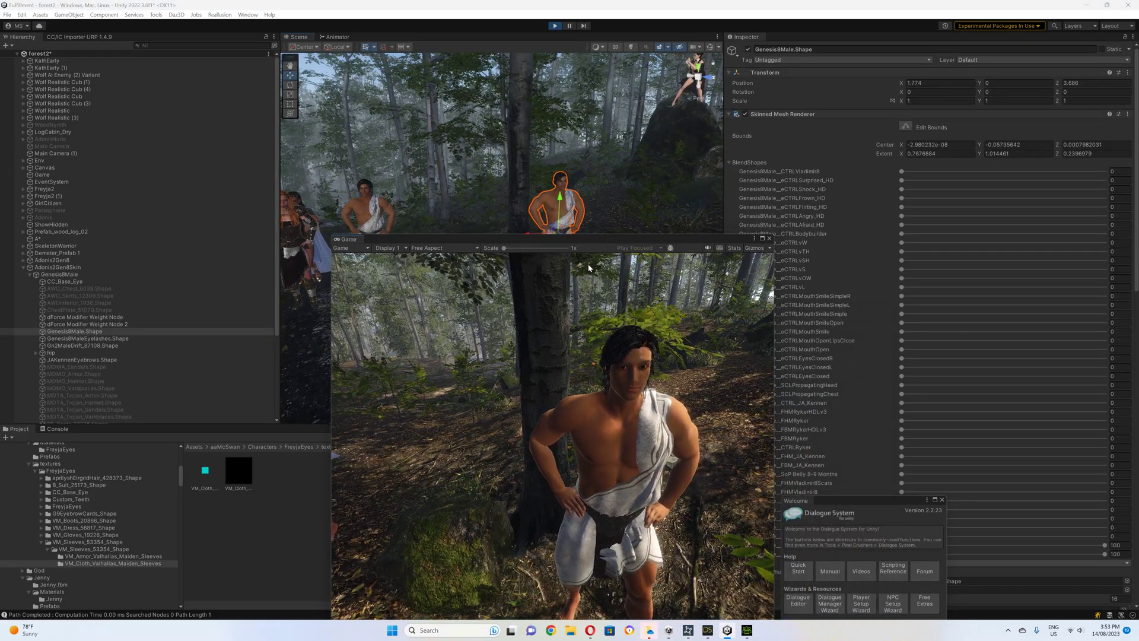
scroll(113, 325, "down", 2)
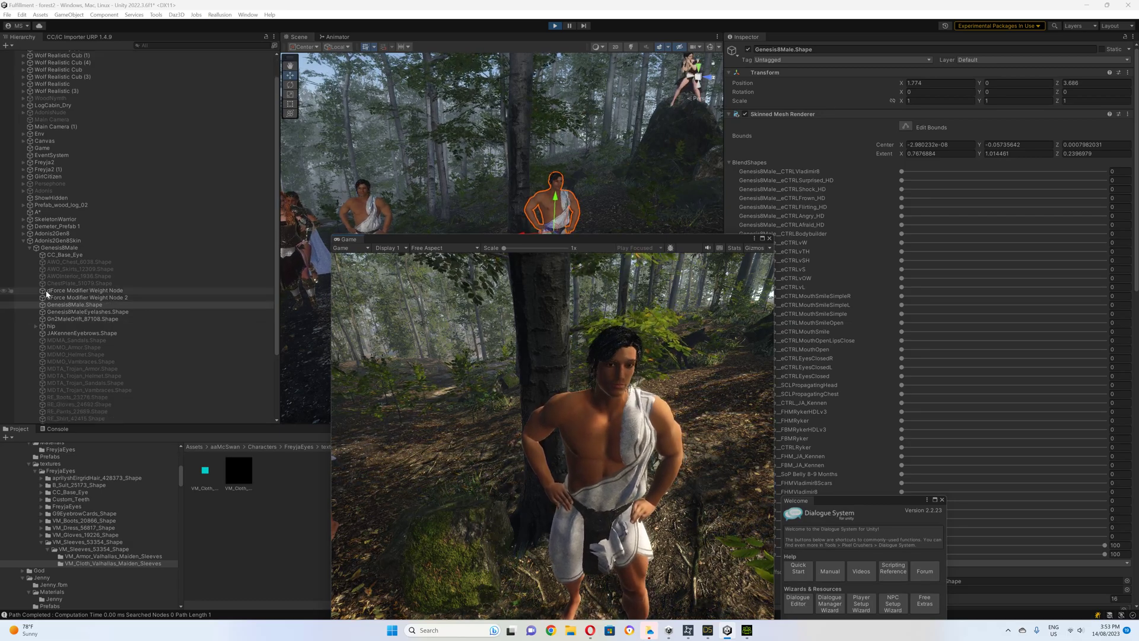
scroll(45, 290, "down", 4)
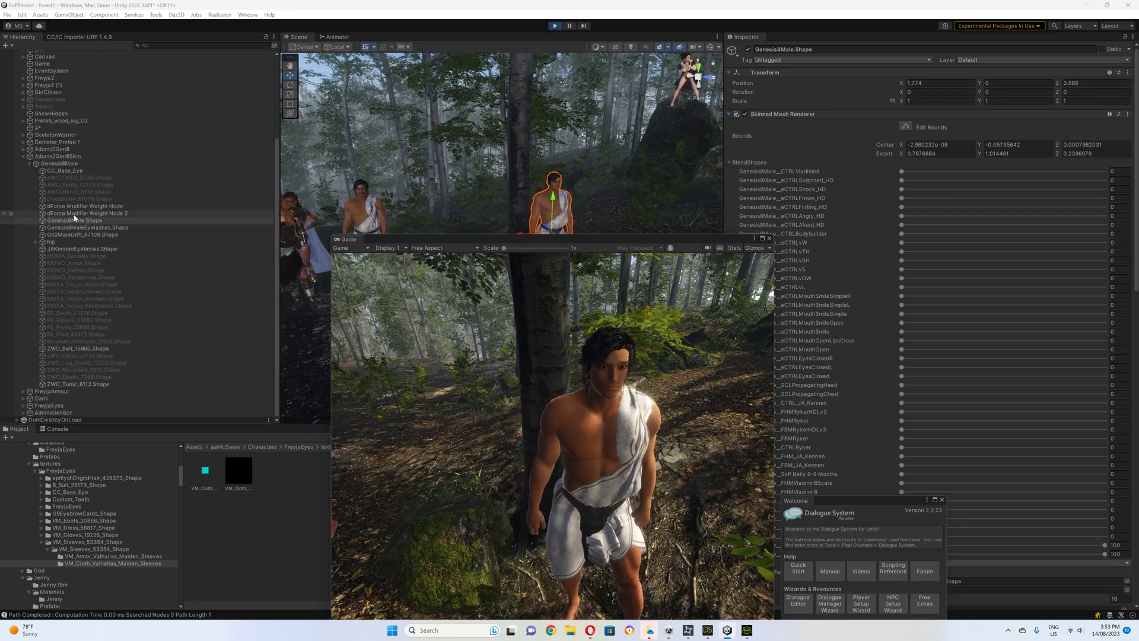
Enable the three AWO outfit shapes and turn off ZWO_Tunic_6112.Shape
left_click(77, 177)
left_click(80, 191, "shift")
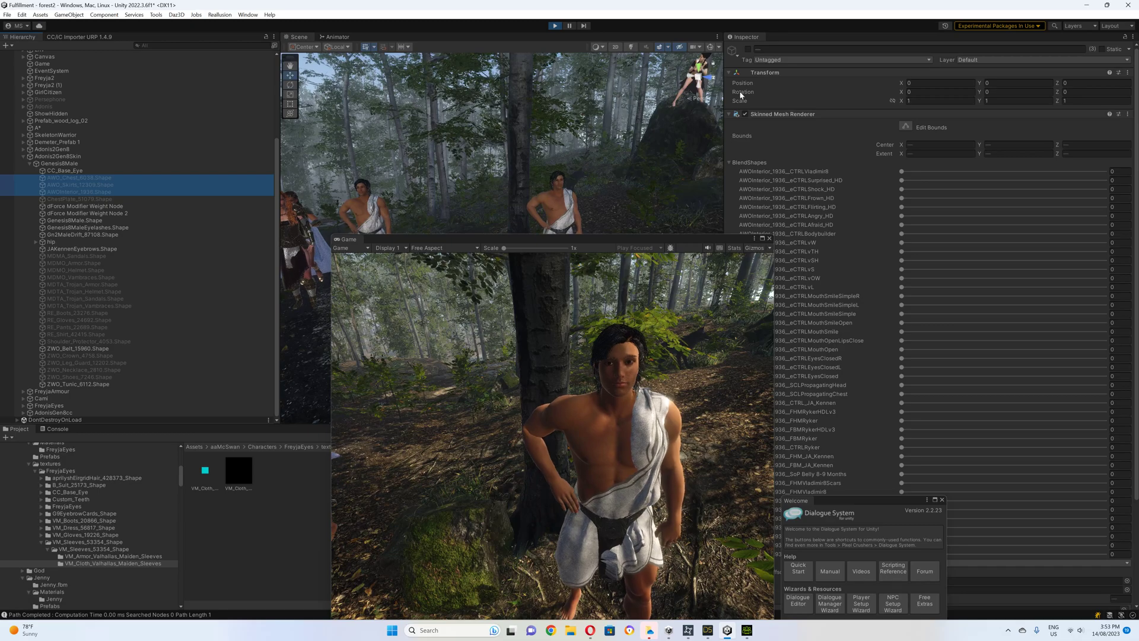
left_click(748, 50)
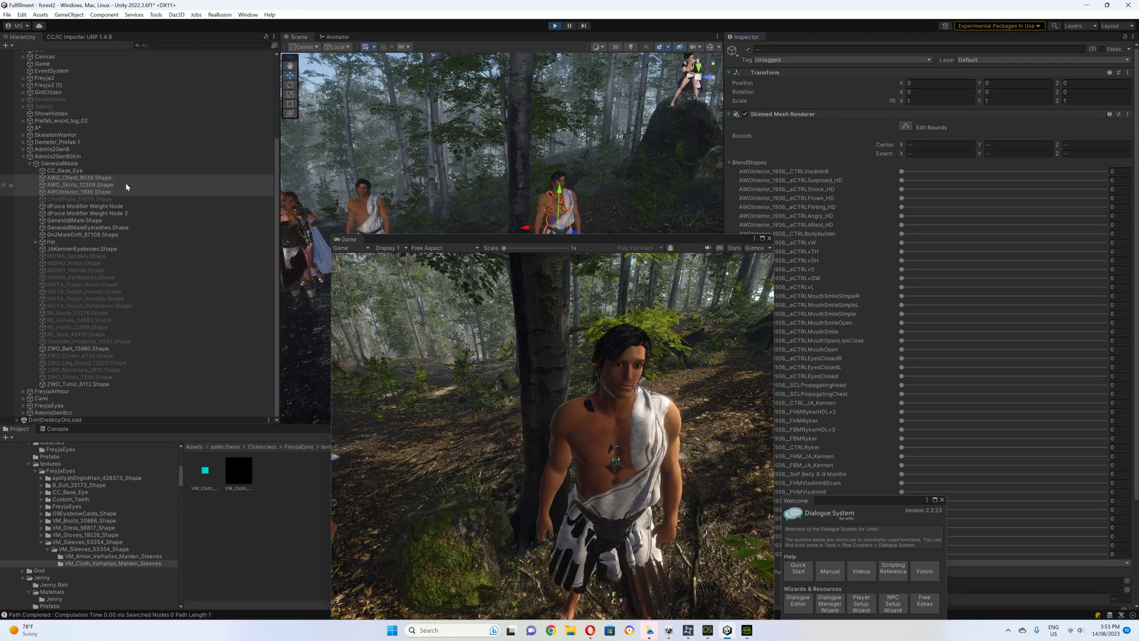
left_click(77, 384)
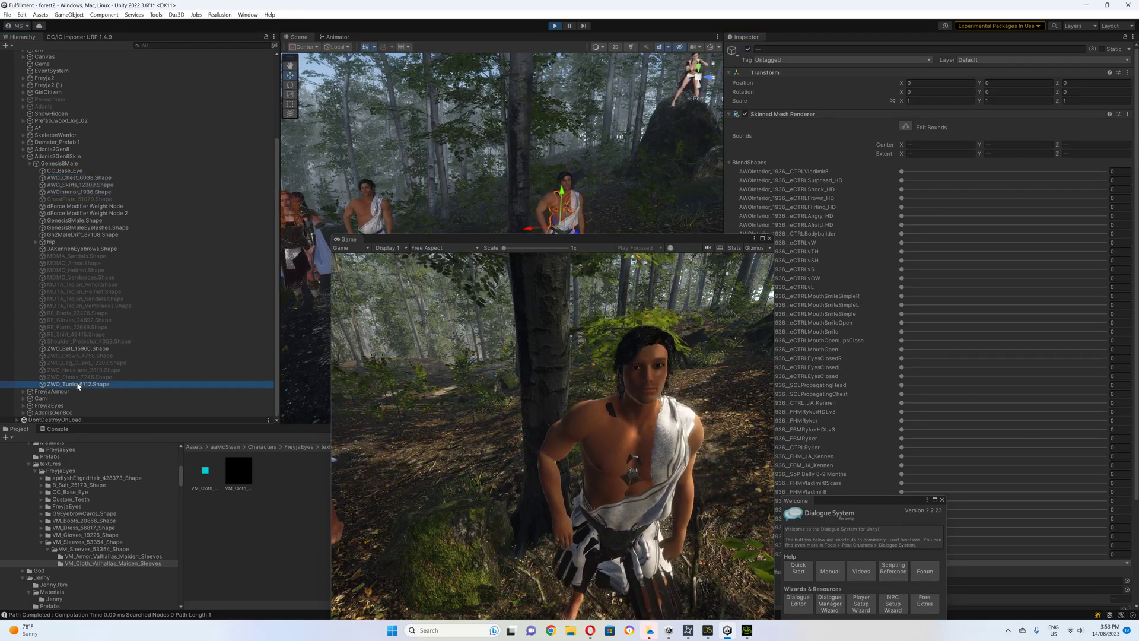
left_click(749, 50)
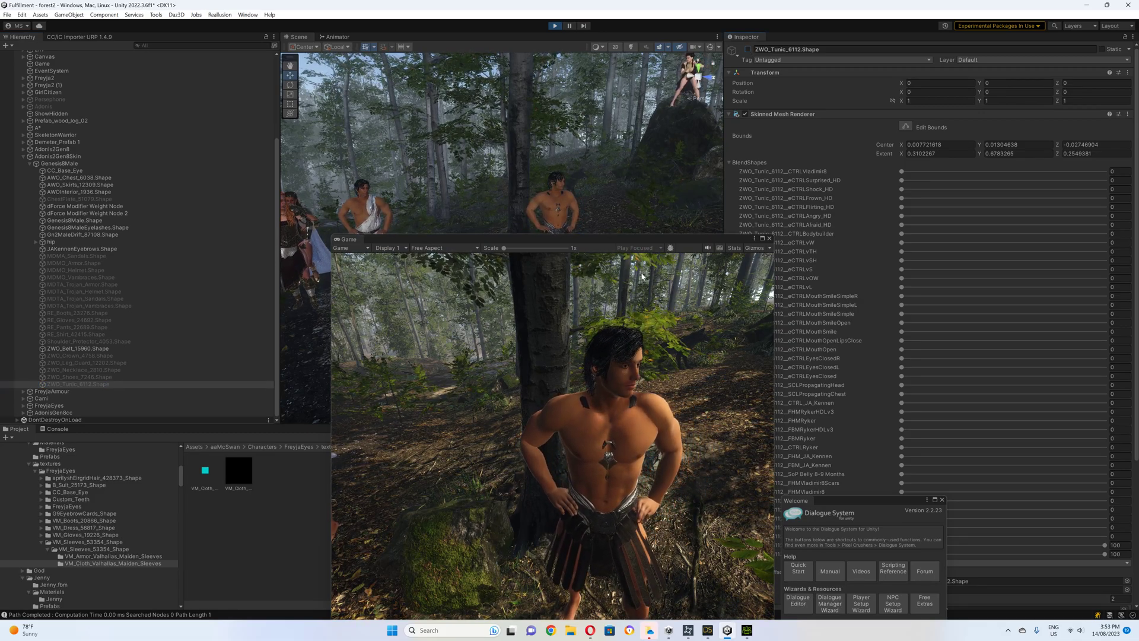
Multi-select the AWO shapes with Genesis8Male, eyelashes, Drift hair, JAKennen eyebrows and ZWO_Belt shapes
left_click(79, 177)
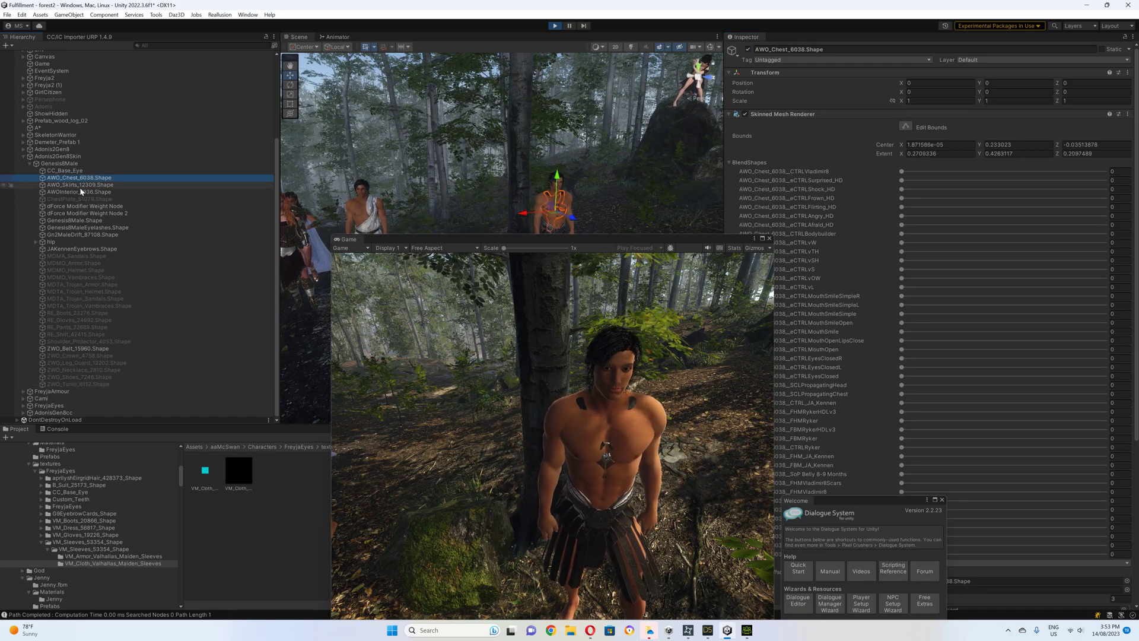
left_click(83, 191, "shift")
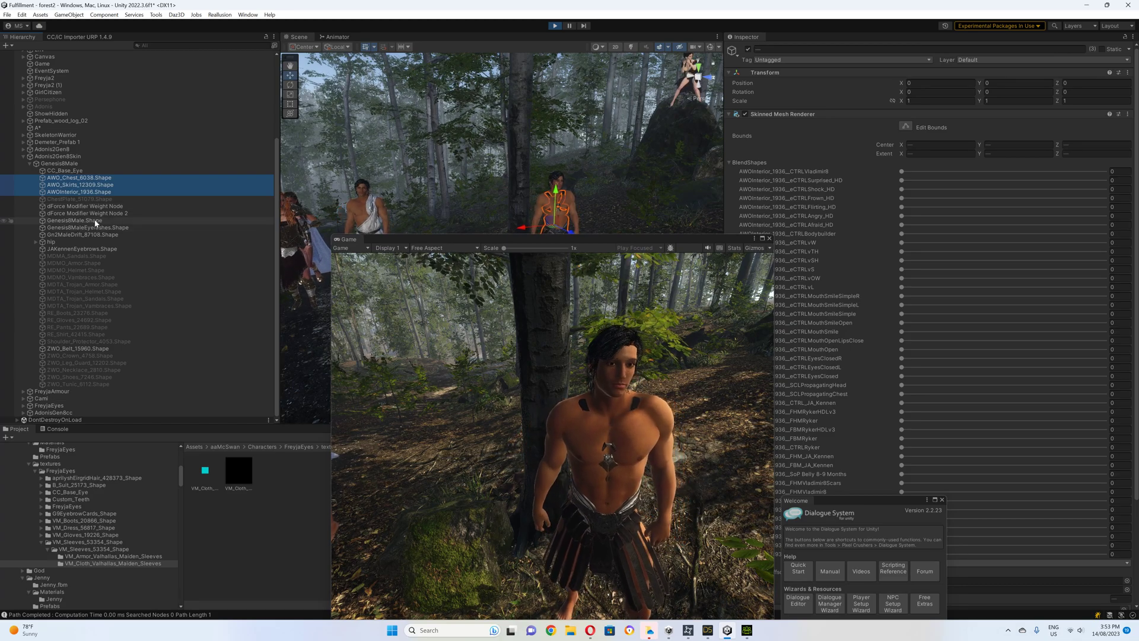
left_click(77, 220, "ctrl")
left_click(83, 227, "ctrl")
left_click(87, 234, "ctrl")
left_click(86, 249, "ctrl")
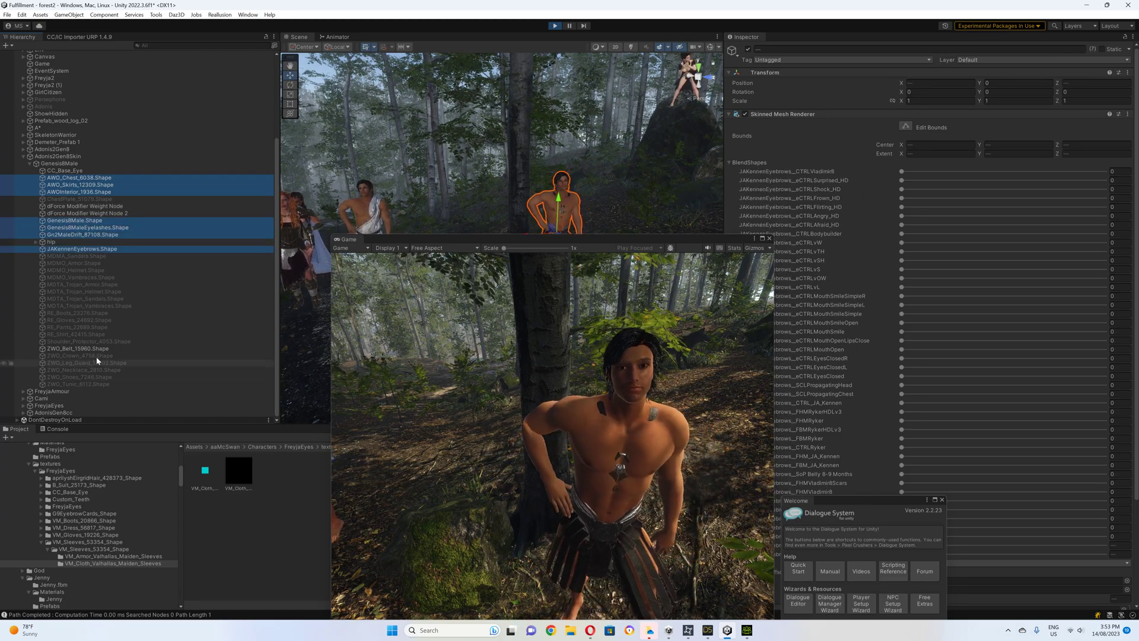
left_click(83, 348, "ctrl")
Lower FBMBodybuilderSize, leave FBMBodybuilderDetails at 0, and raise FBMPortly
left_click_drag(662, 246, 547, 184)
scroll(882, 308, "down", 3)
scroll(869, 366, "down", 2)
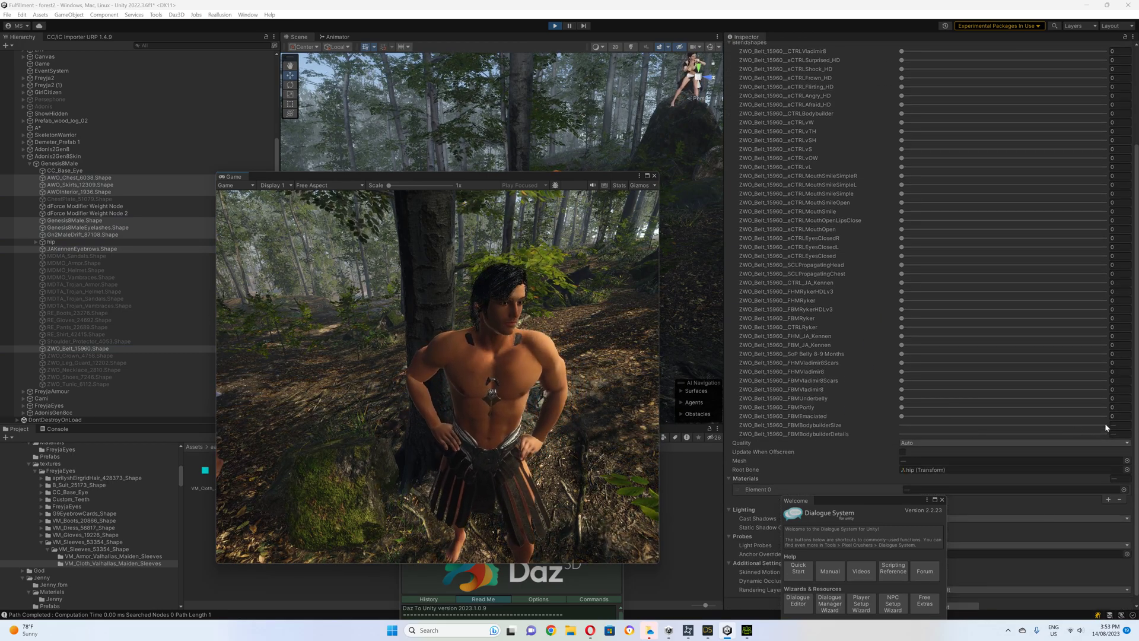
left_click_drag(1104, 425, 927, 425)
left_click_drag(1062, 433, 876, 439)
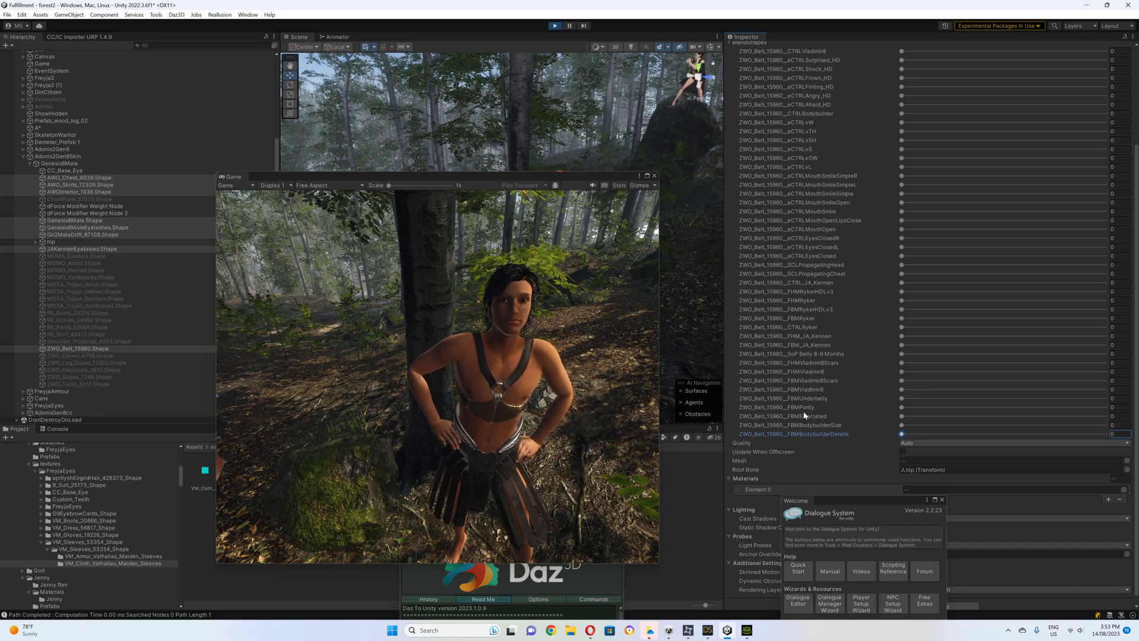
left_click_drag(907, 433, 932, 433)
left_click_drag(1096, 420, 822, 411)
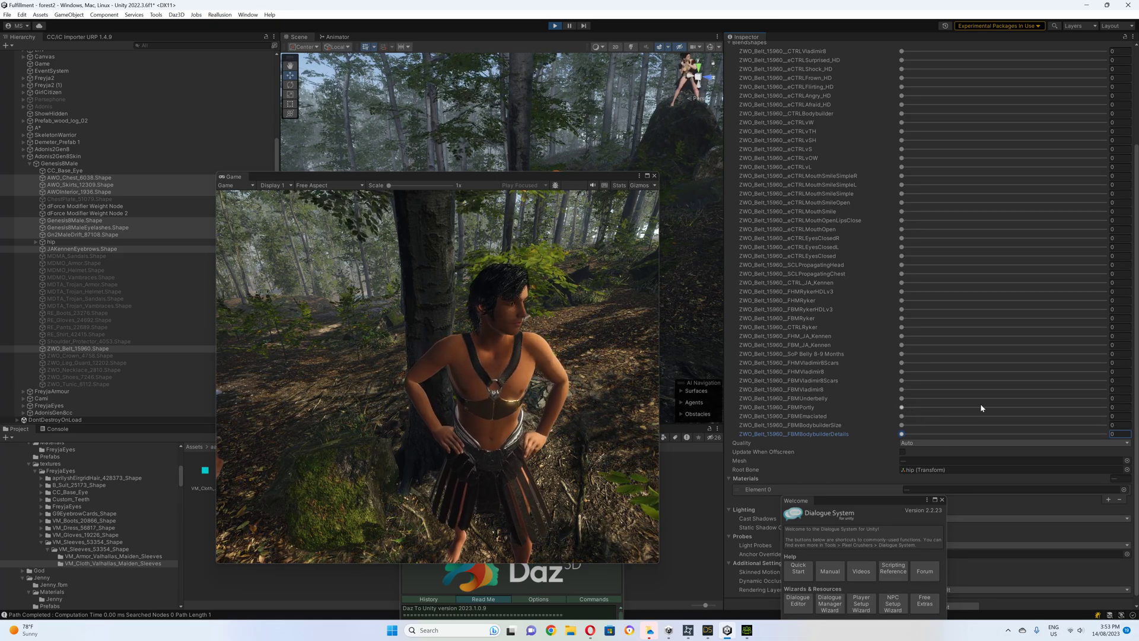
left_click_drag(901, 409, 1014, 410)
mouse_move(1098, 407)
left_mouse_down()
mouse_move(1060, 407)
mouse_move(1096, 407)
left_mouse_up()
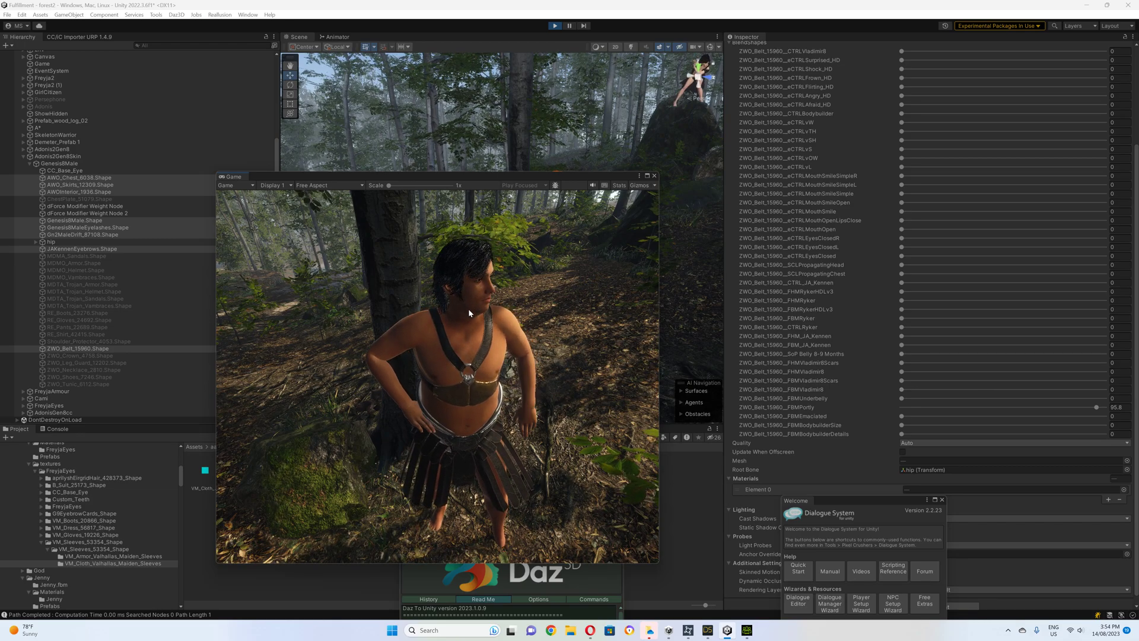
Set SoP Belly to 58 and the CTRLVladimir8 face shape to 45.3
scroll(891, 305, "up", 2)
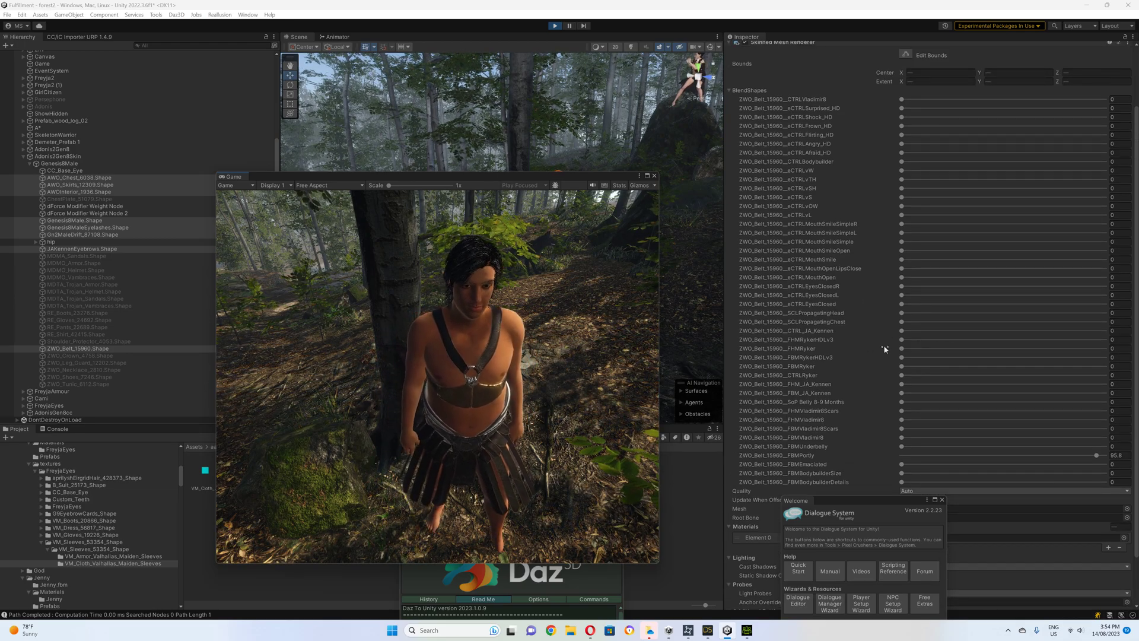
scroll(885, 349, "down", 1)
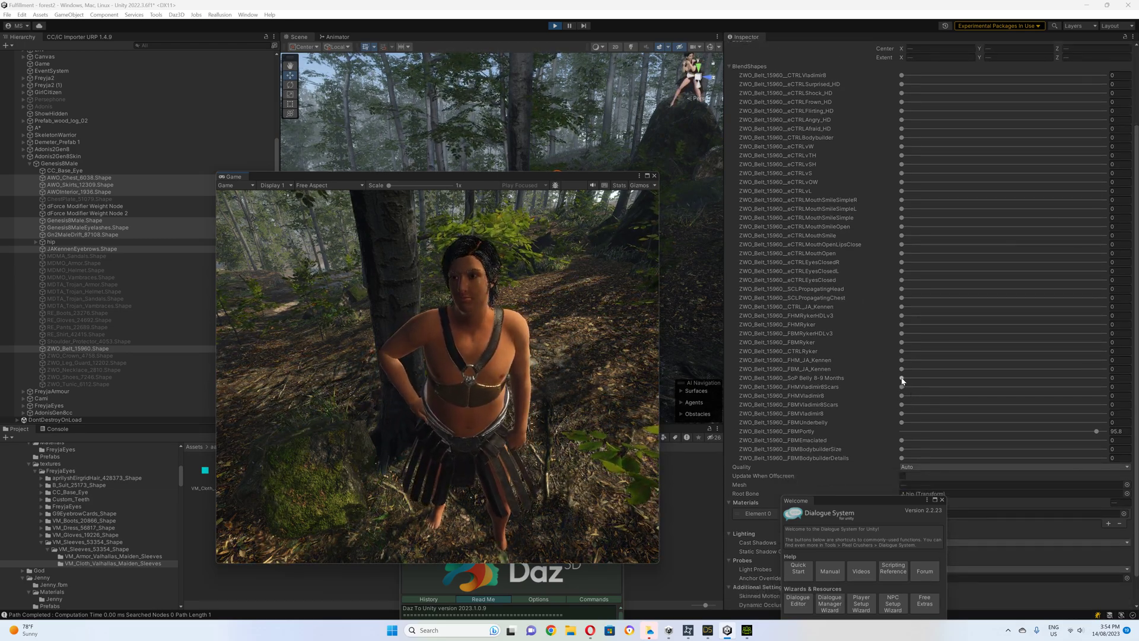
left_click_drag(996, 374, 1016, 377)
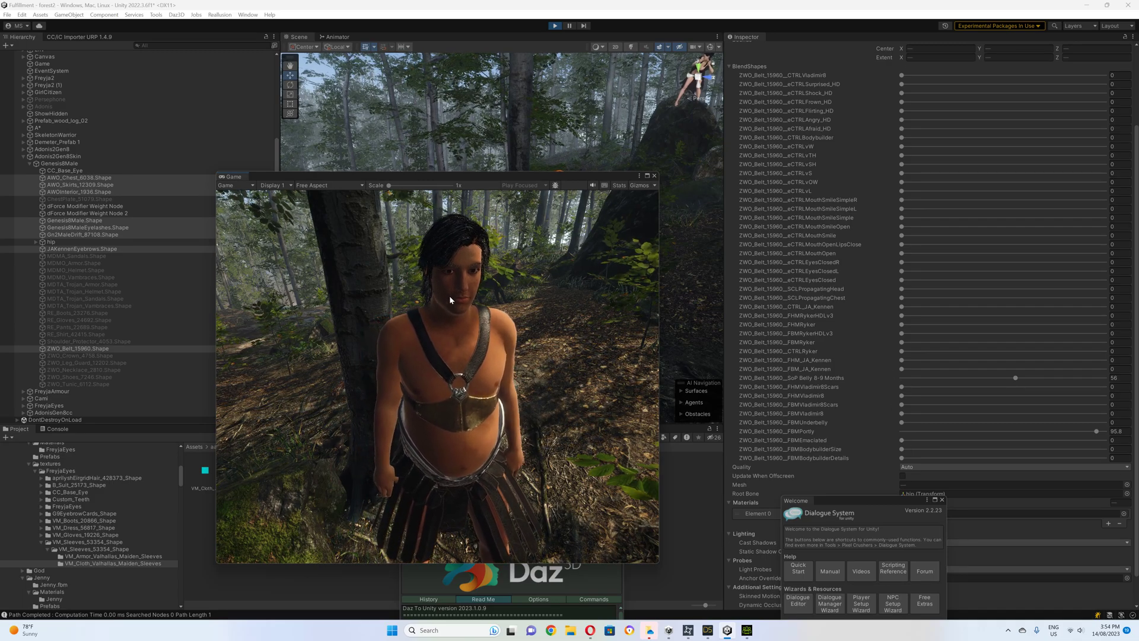
scroll(963, 309, "up", 1)
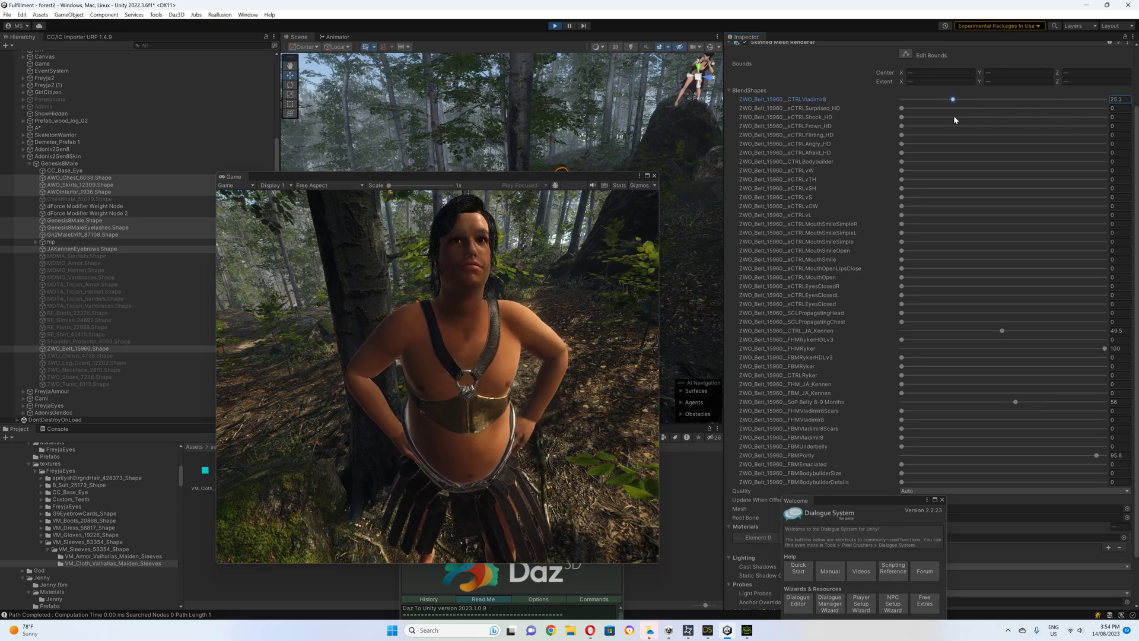
left_click_drag(935, 120, 996, 111)
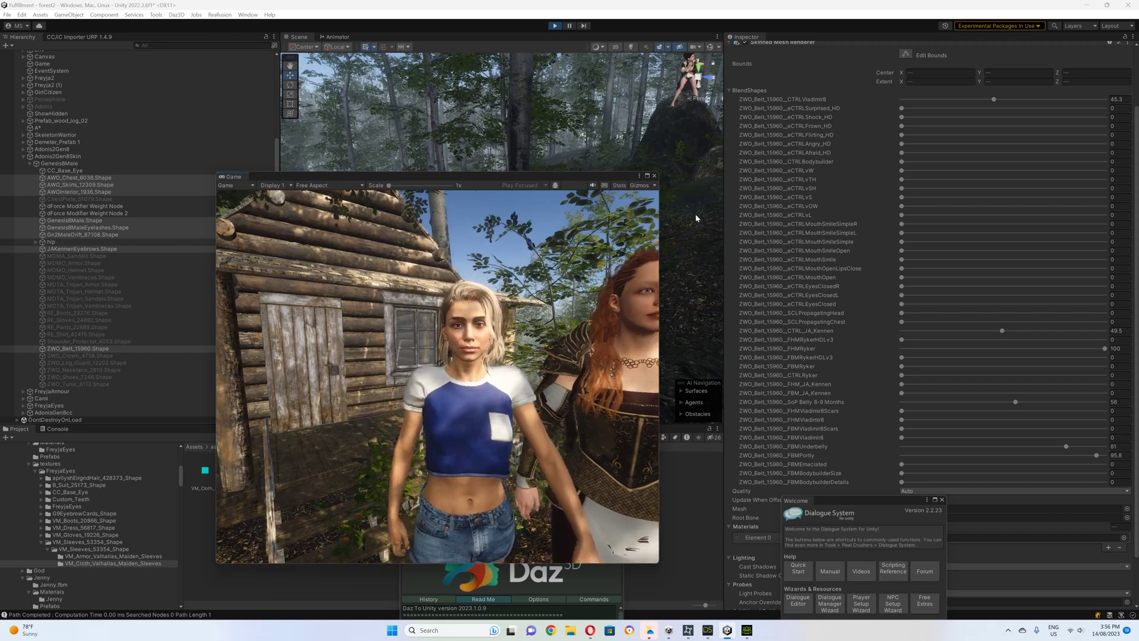
Maximize the floating Game window so the running forest scene fills the screen
left_click(647, 176)
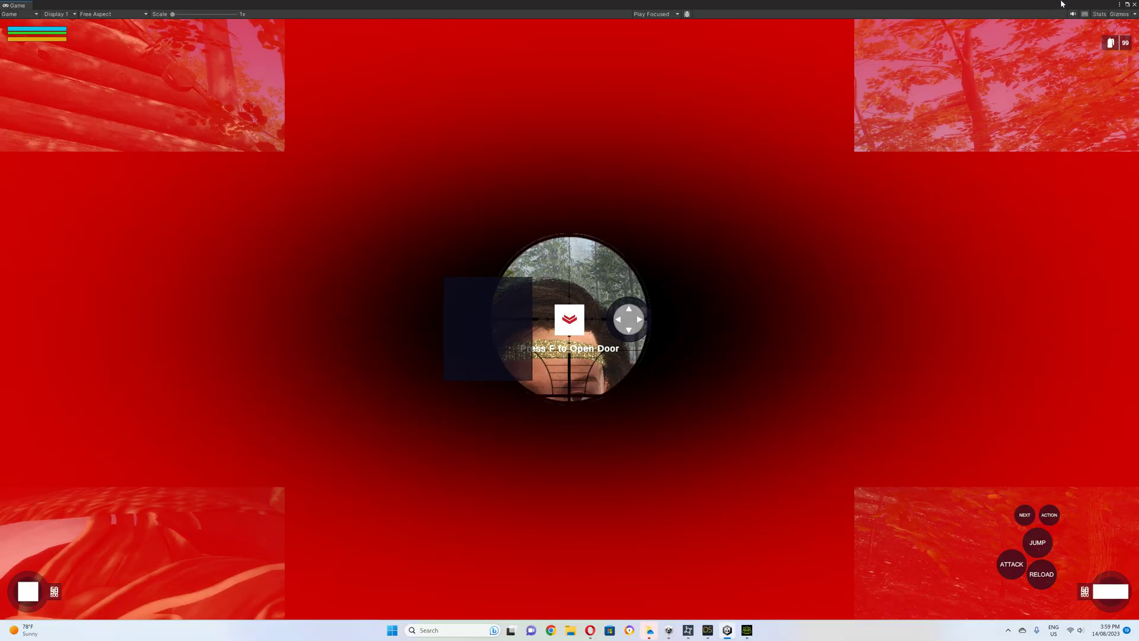
Stop play mode with Ctrl+P and bring Daz Studio to the front
key("ctrl+p")
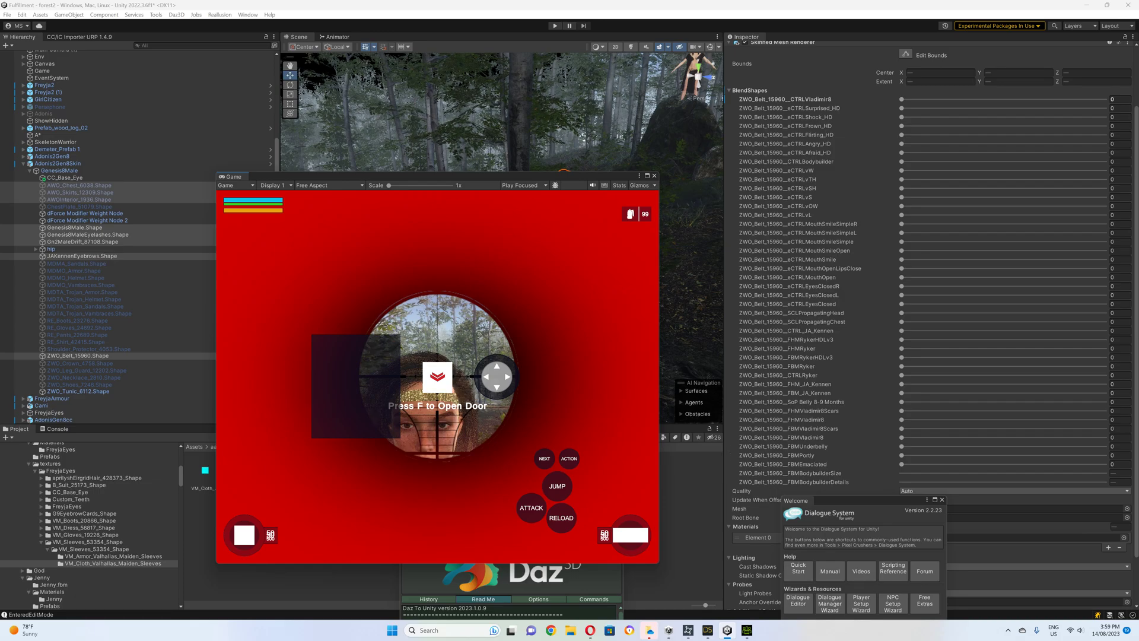
left_click(706, 631)
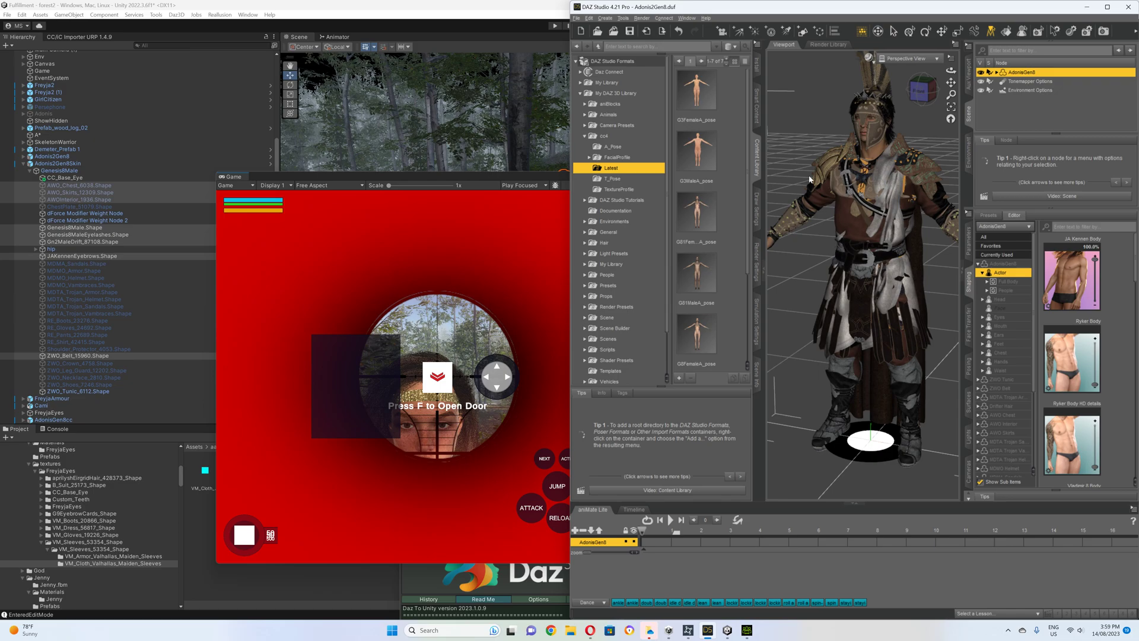
mouse_move(787, 10)
left_mouse_down()
mouse_move(760, 21)
mouse_move(771, 14)
left_mouse_up()
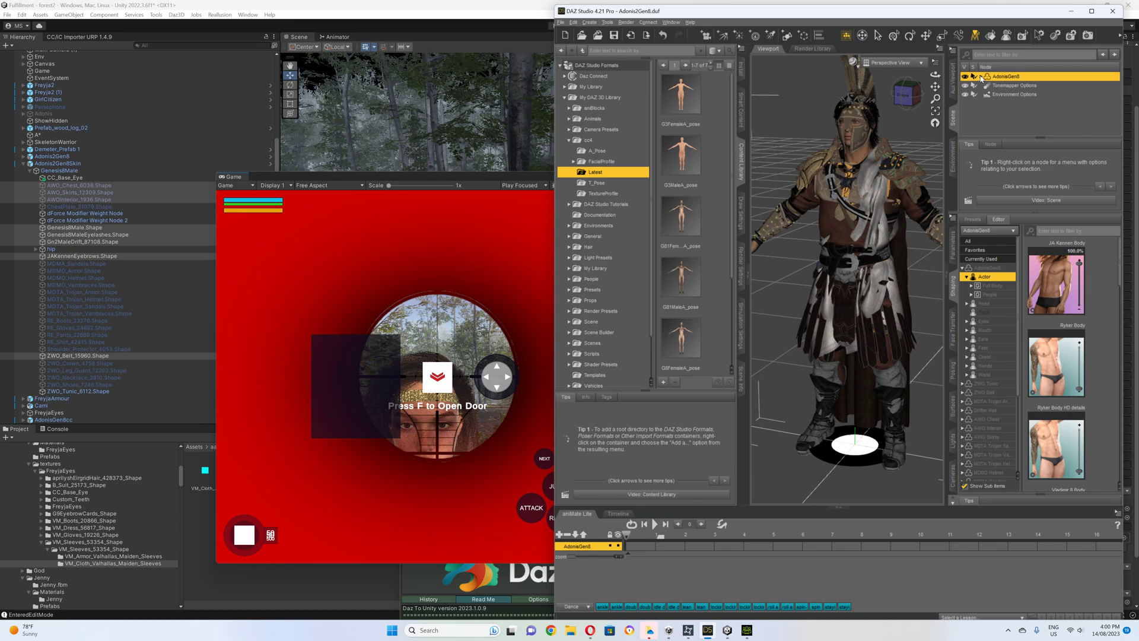
scroll(1031, 108, "down", 5)
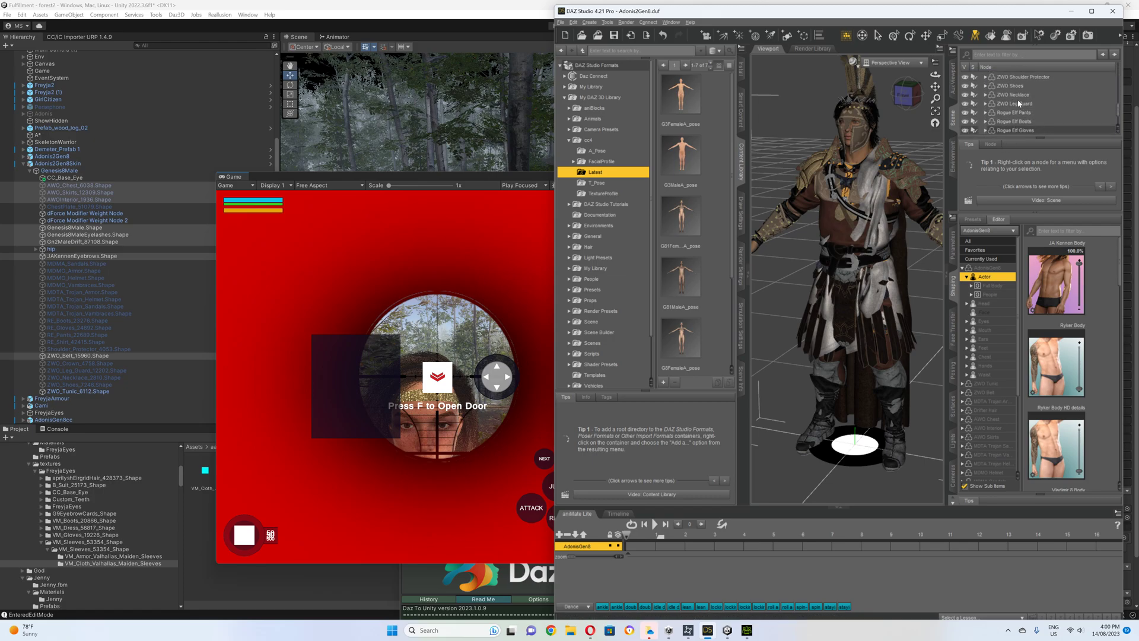
scroll(1024, 108, "down", 2)
scroll(1017, 119, "up", 10)
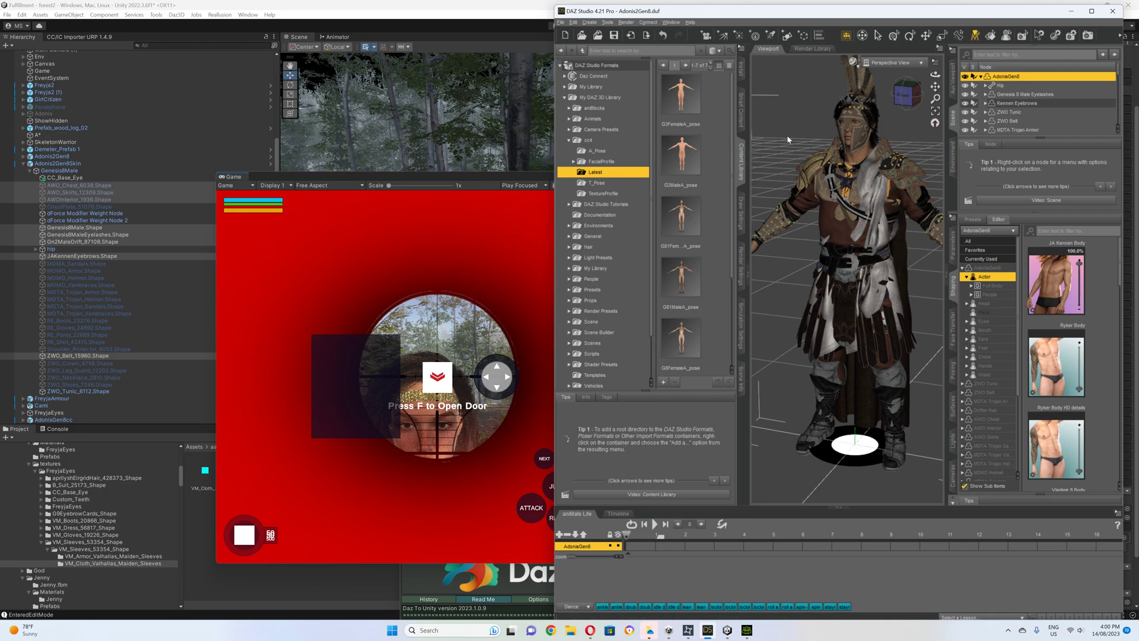
scroll(718, 336, "down", 2)
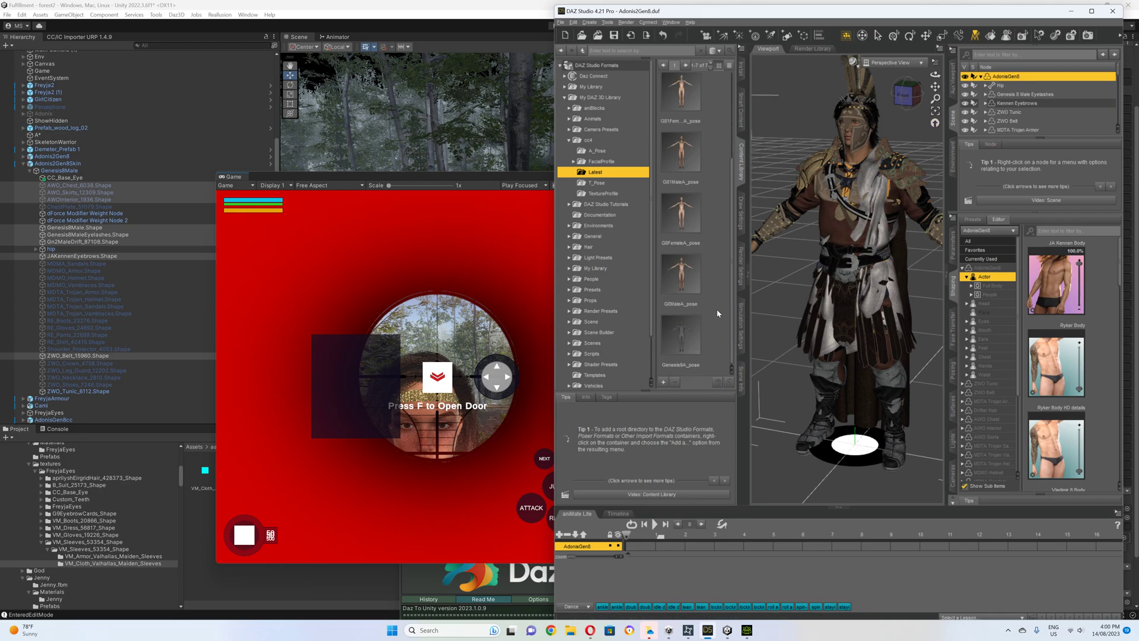
Open Reallusion Hub and Character Creator 4, then bring Daz Studio back in front
left_click(688, 630)
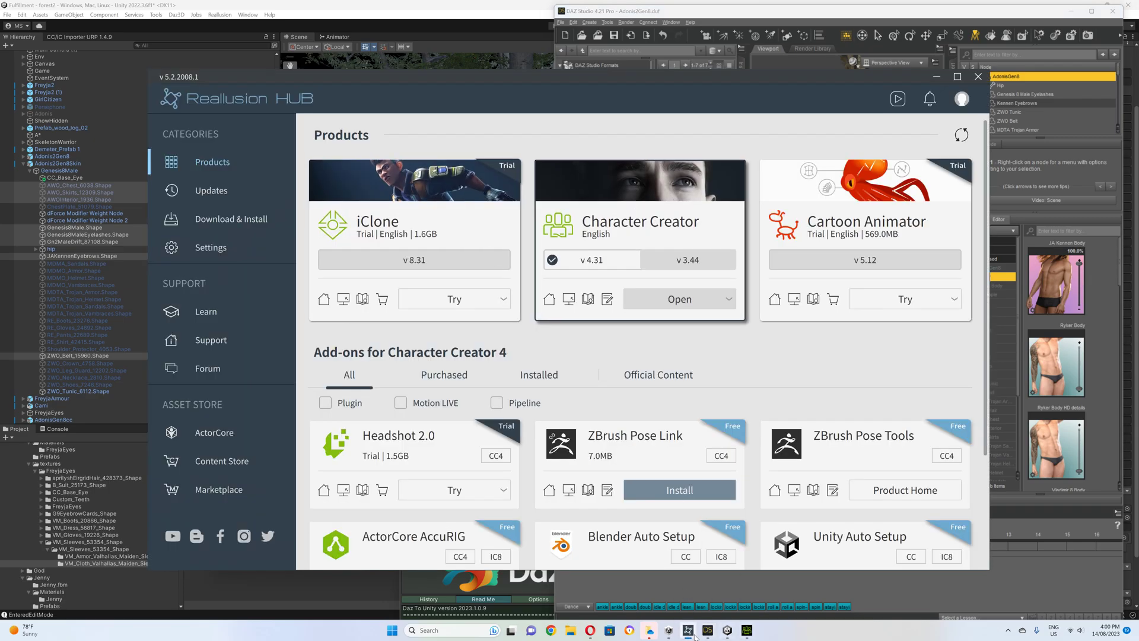
left_click(747, 630)
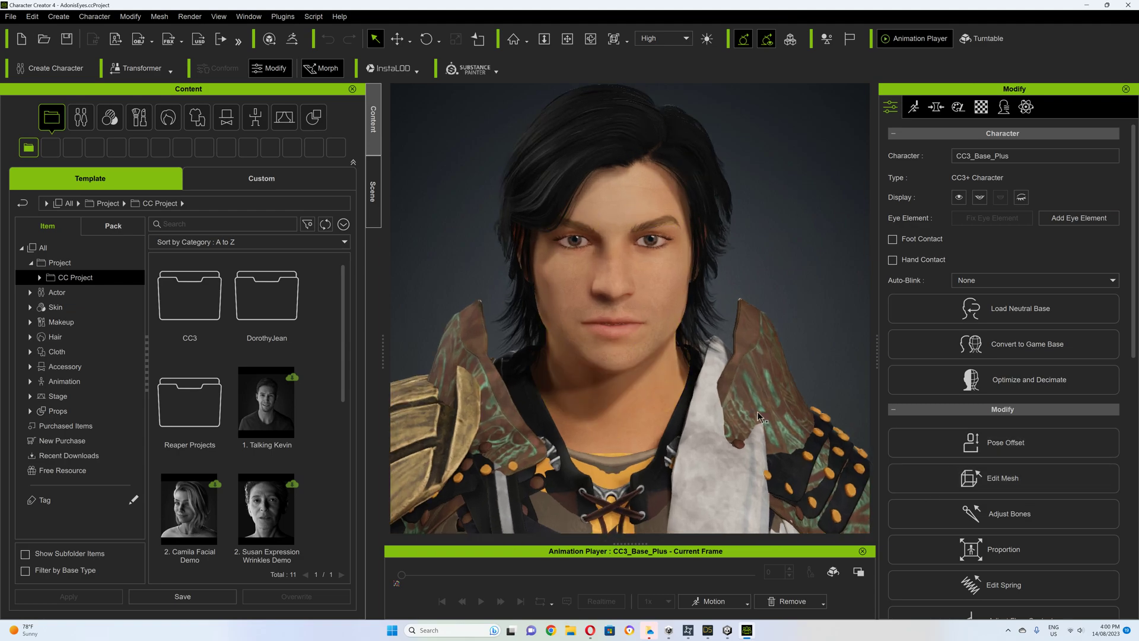
left_click(707, 631)
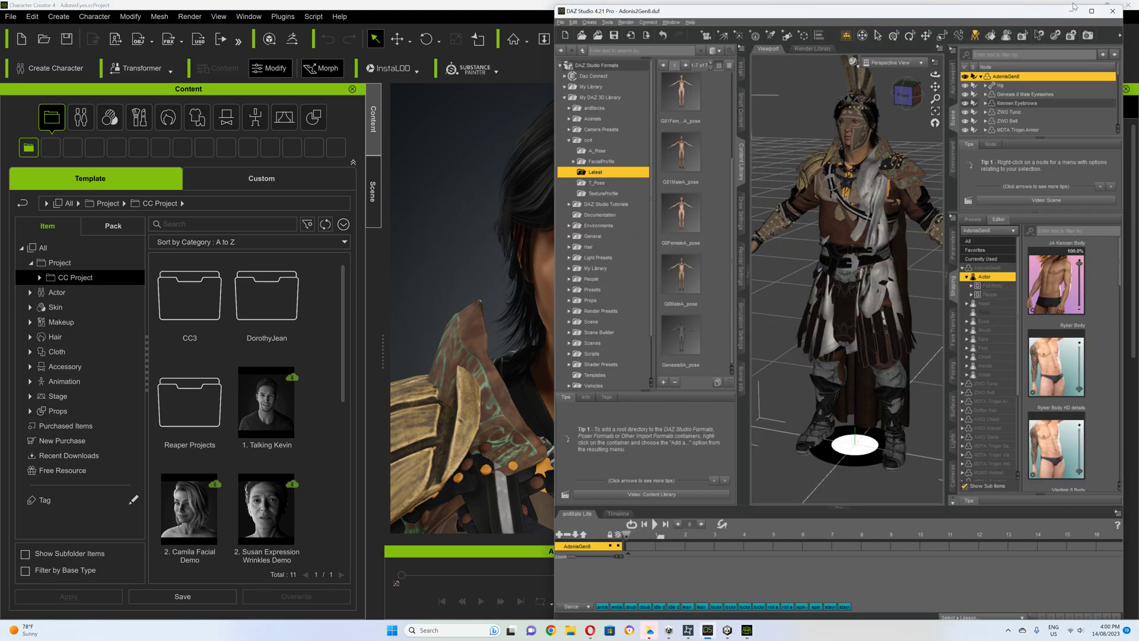
Render the armoured AdonisGen8 scene in Daz Studio, then select the character's eyes in Character Creator
middle_click_drag(845, 131, 855, 122)
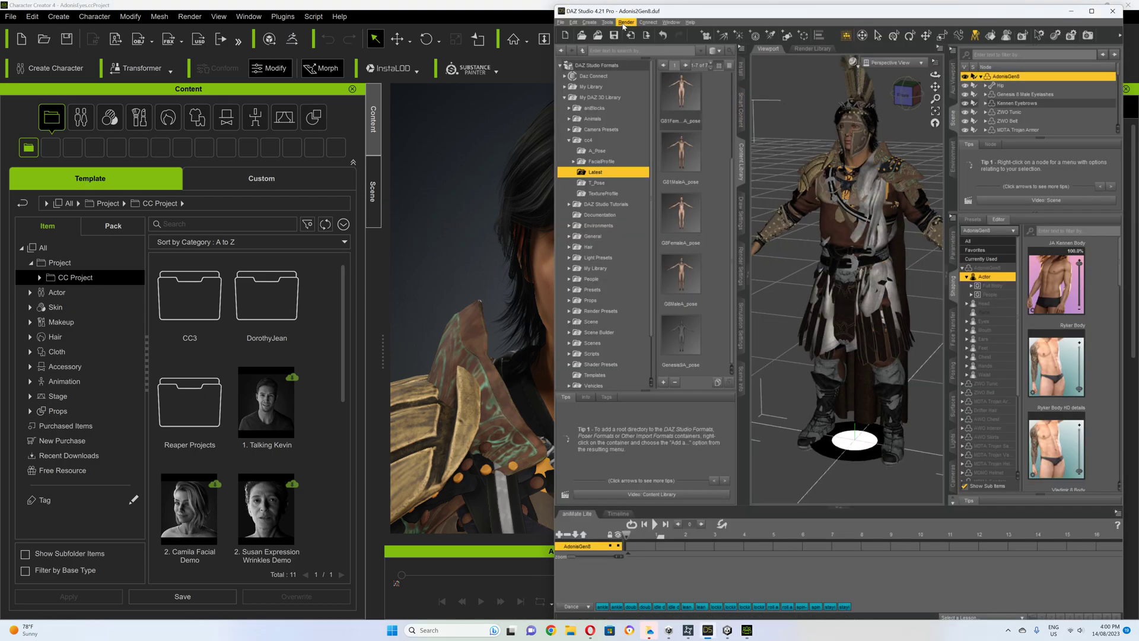
left_click(637, 34)
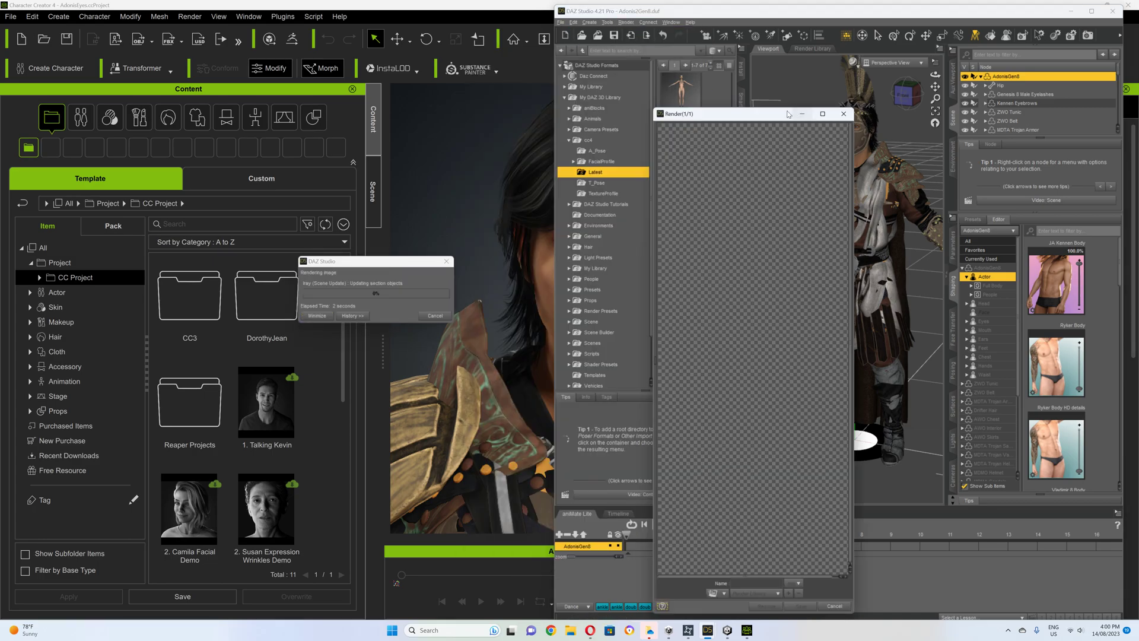
left_click_drag(787, 114, 1043, 80)
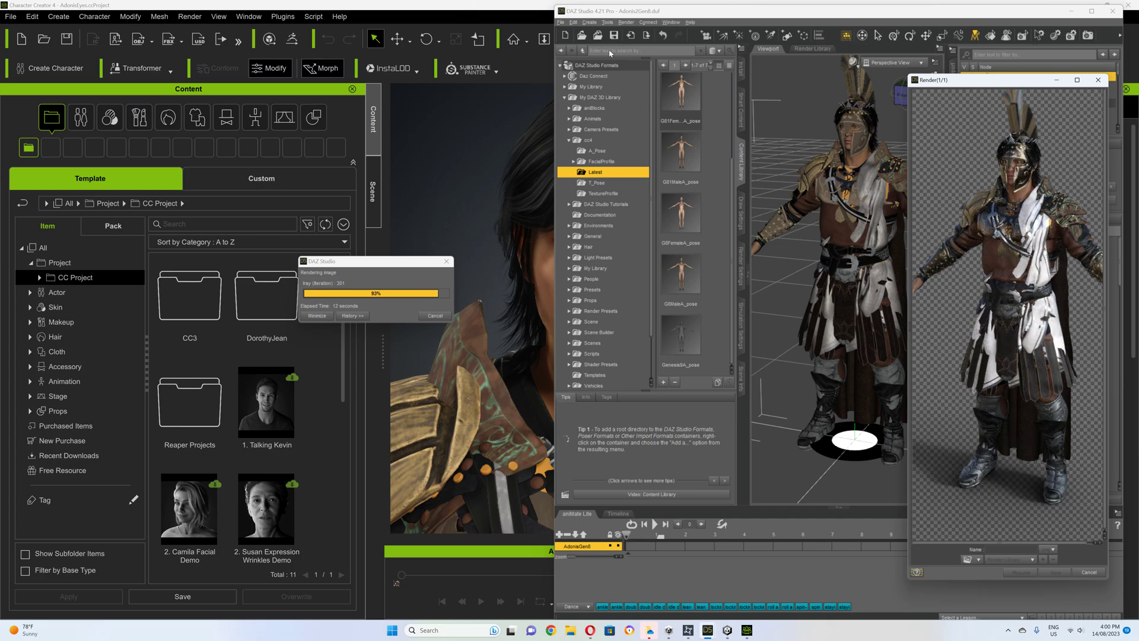
left_click(523, 8)
left_click(574, 245)
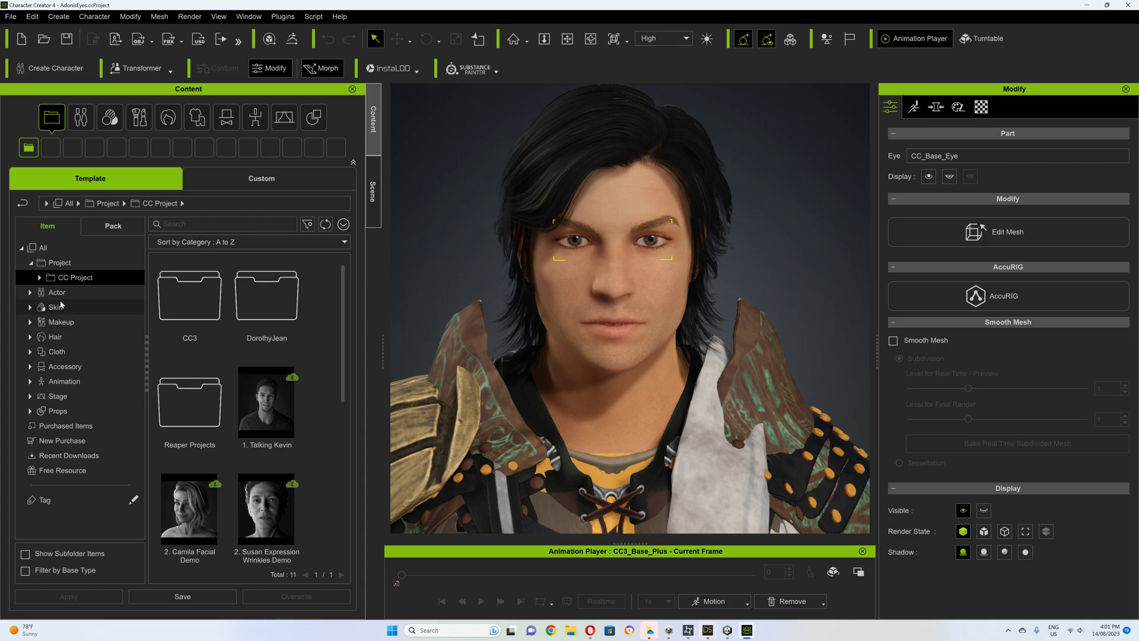
Replace the character's eyes with the Eyes_01 preset from Actor > Eye items
scroll(229, 382, "down", 1)
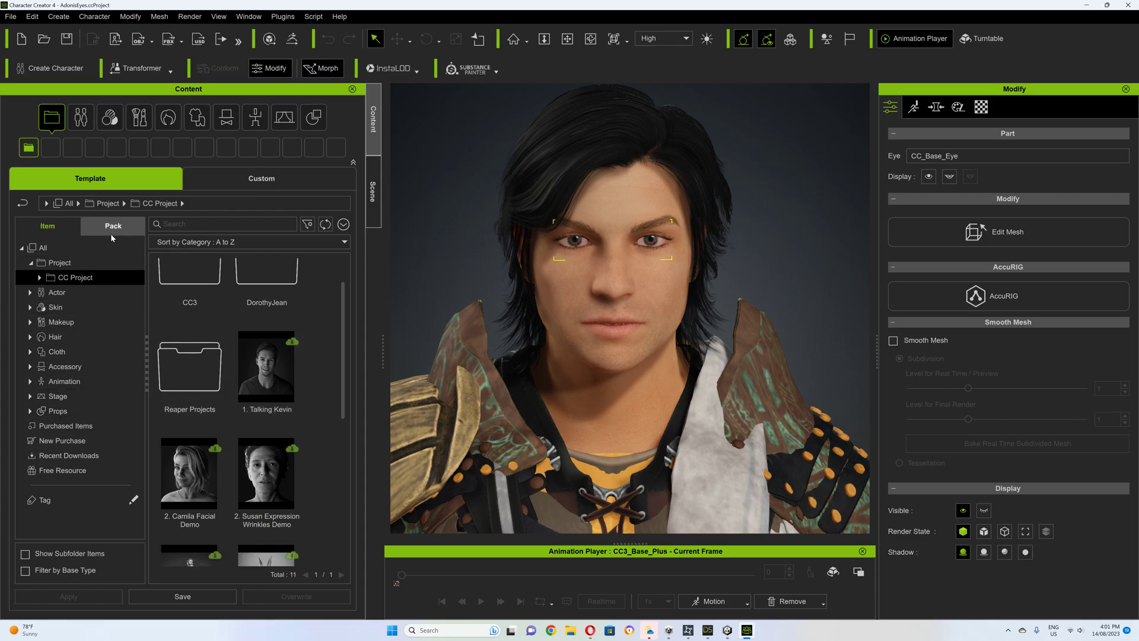
left_click(74, 230)
left_click(52, 231)
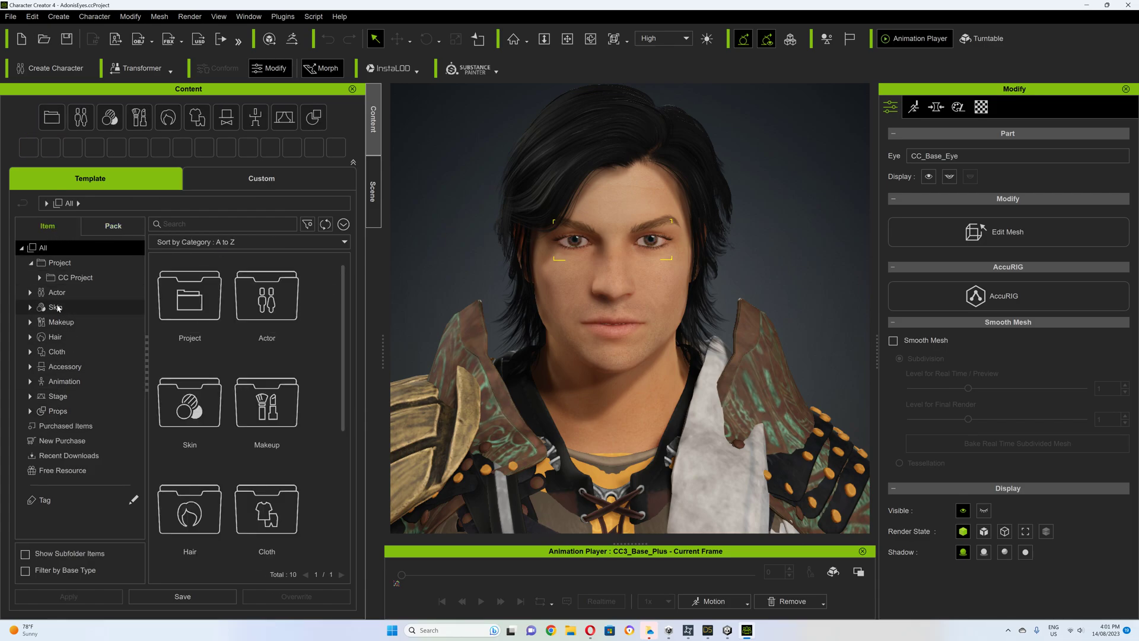
left_click(54, 337)
key("Down")
key("Down")
key("Down")
key("Down")
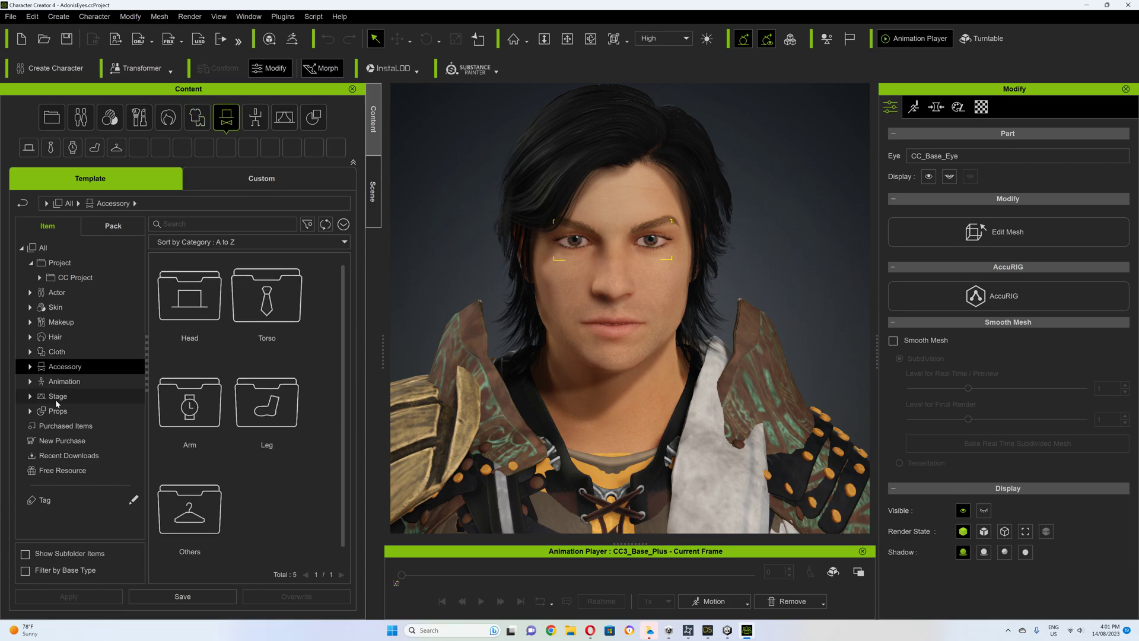
left_click(53, 293)
left_click(30, 292)
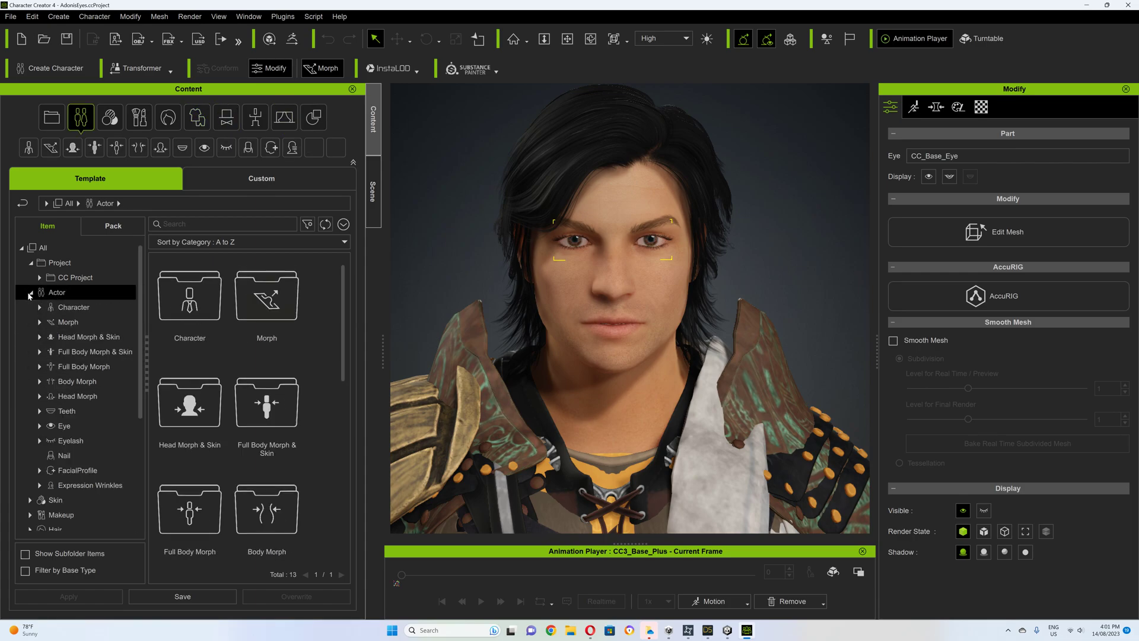
left_click(64, 426)
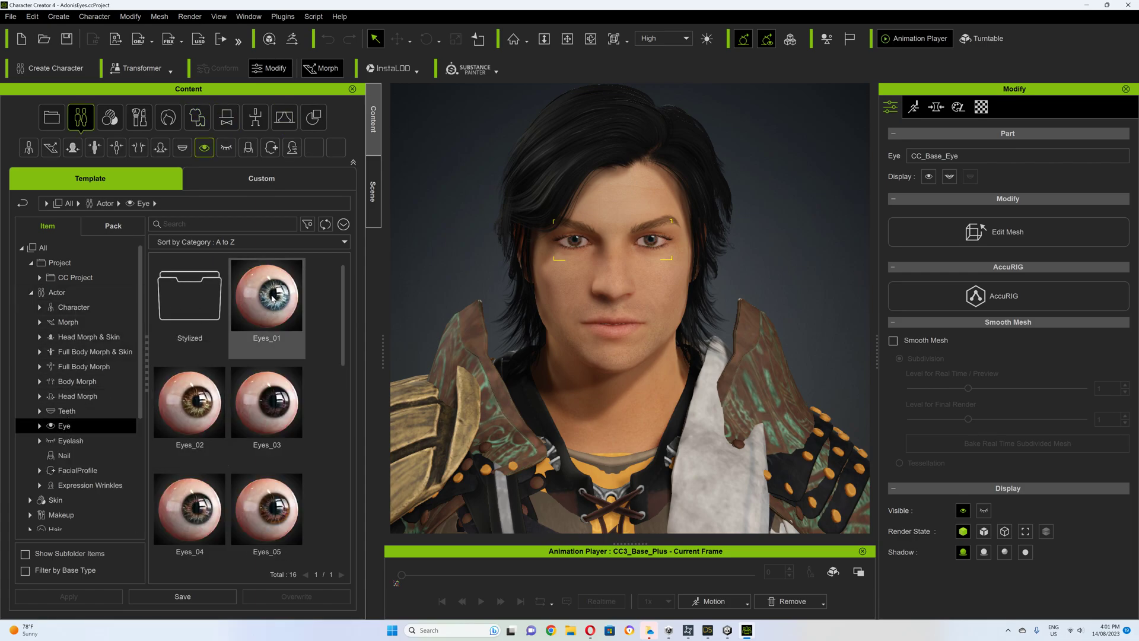
scroll(264, 424, "down", 1)
scroll(265, 425, "up", 1)
double_click(267, 299)
left_click(473, 347)
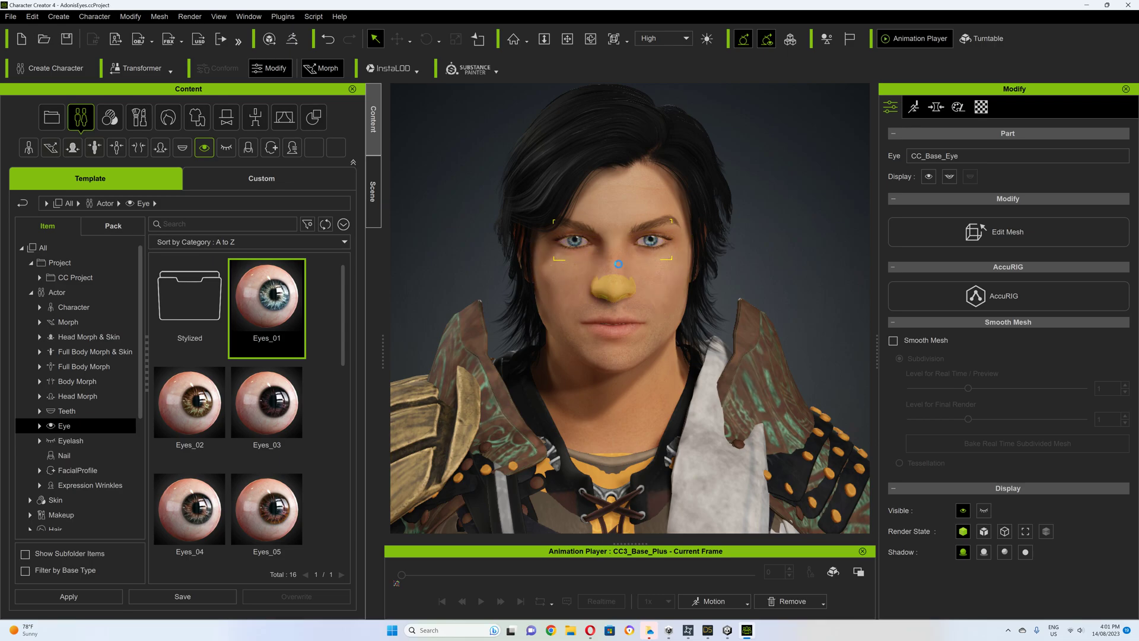
Reselect the whole character and switch back to Unity Editor
left_click(570, 238)
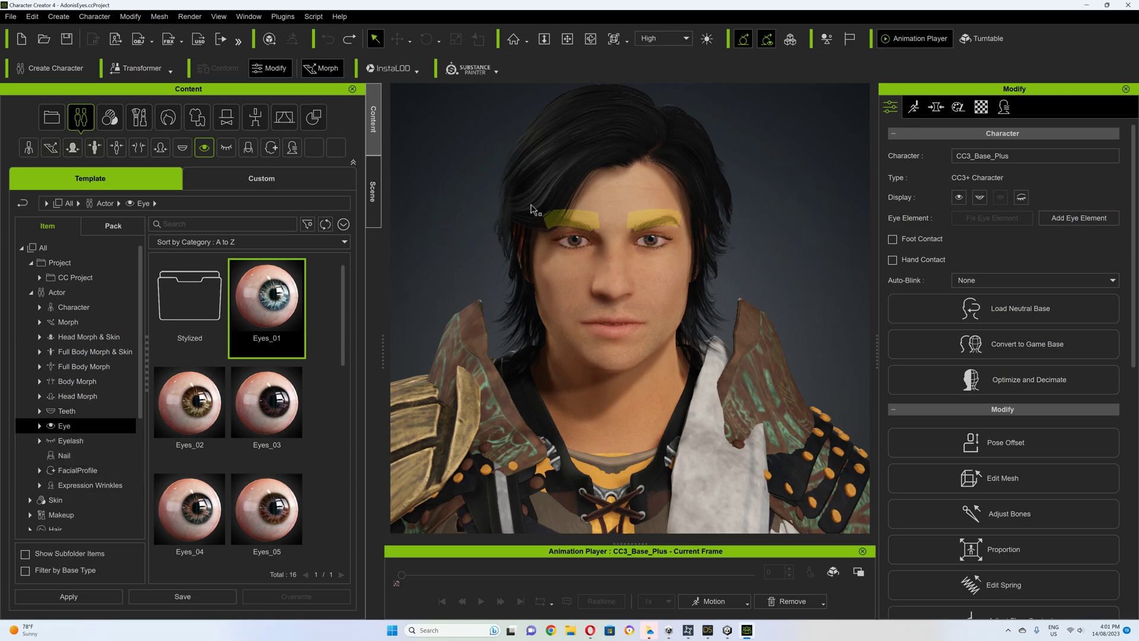
scroll(624, 287, "down", 3)
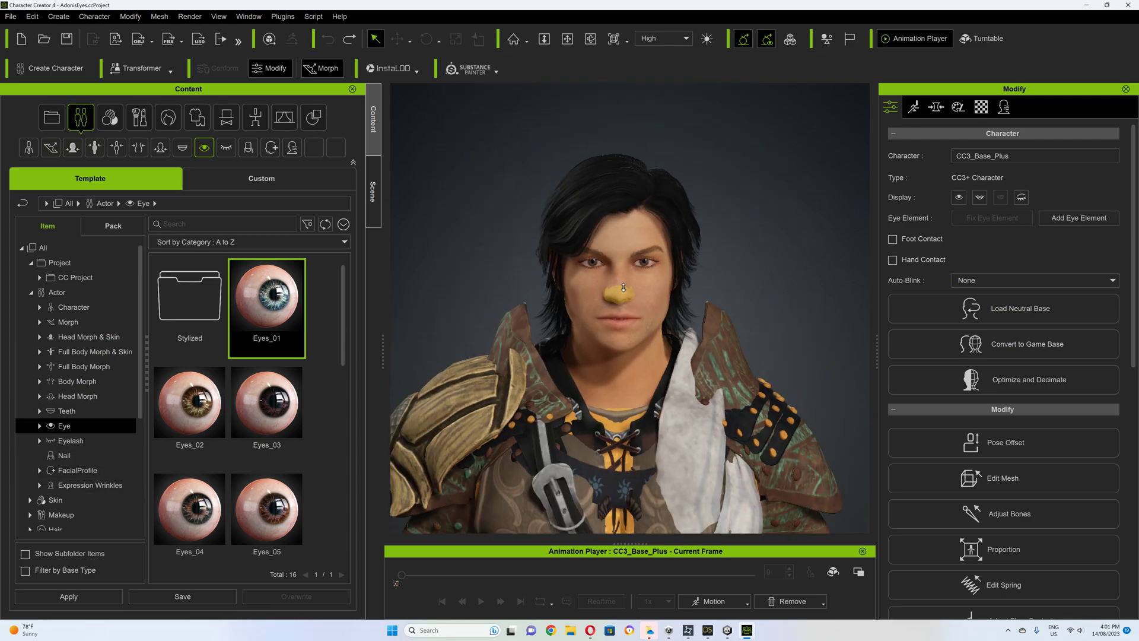
left_click(727, 630)
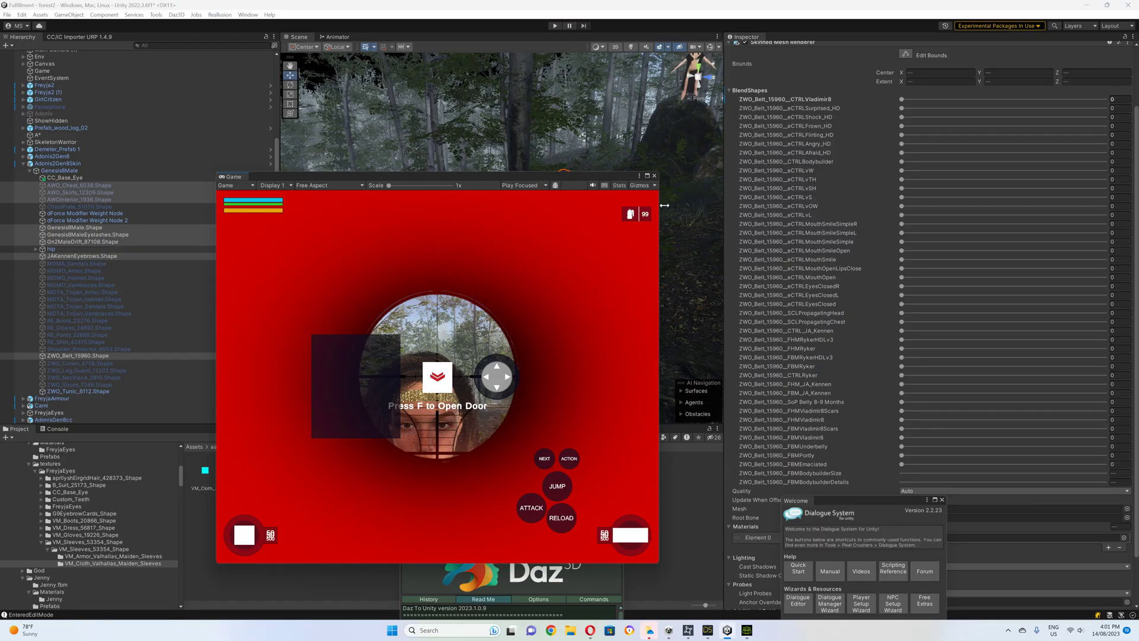
Move the Game preview aside and fly the Scene camera to the man's face and back out
left_click_drag(520, 212, 909, 257)
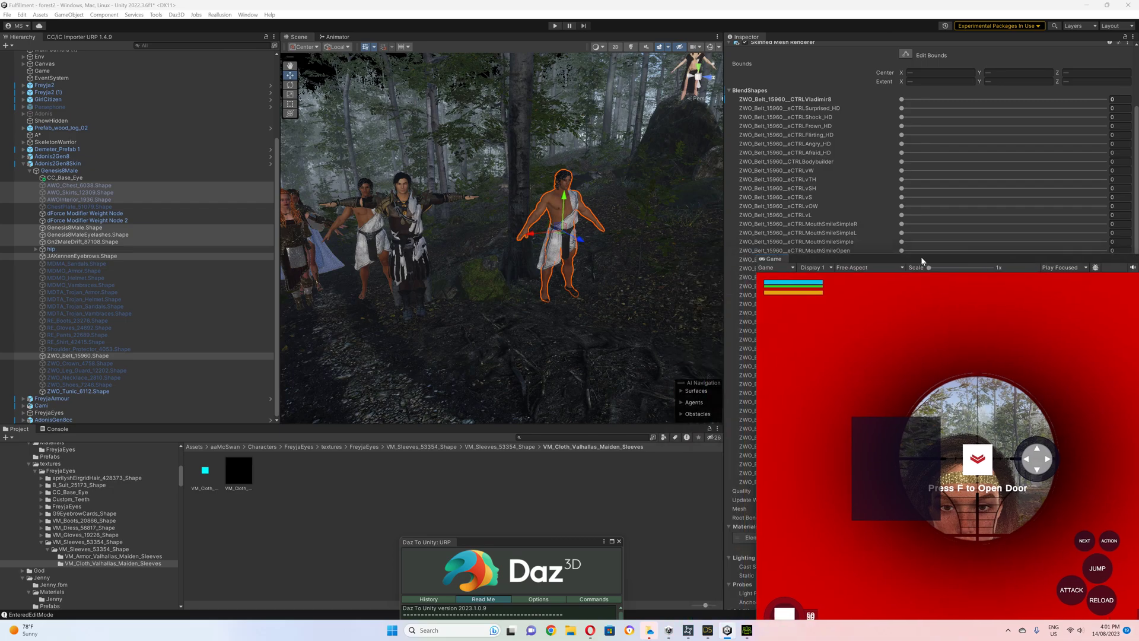
right_click_drag(502, 241, 491, 219)
key("w")
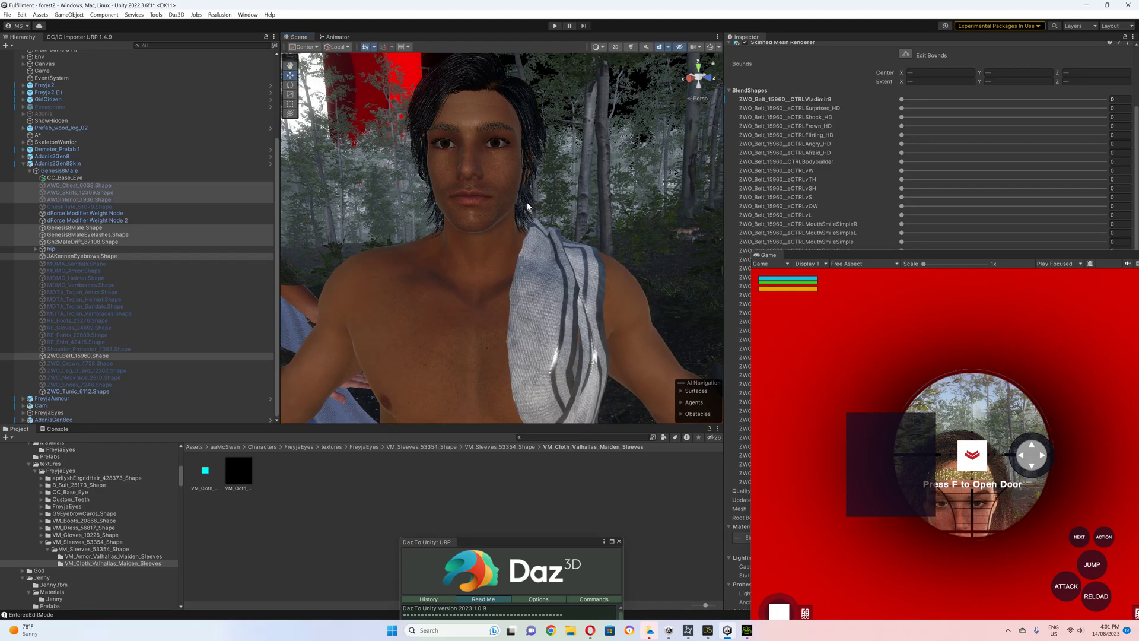
mouse_move(500, 271)
right_mouse_down()
mouse_move(510, 268)
mouse_move(445, 260)
mouse_move(530, 259)
mouse_move(516, 264)
right_mouse_up()
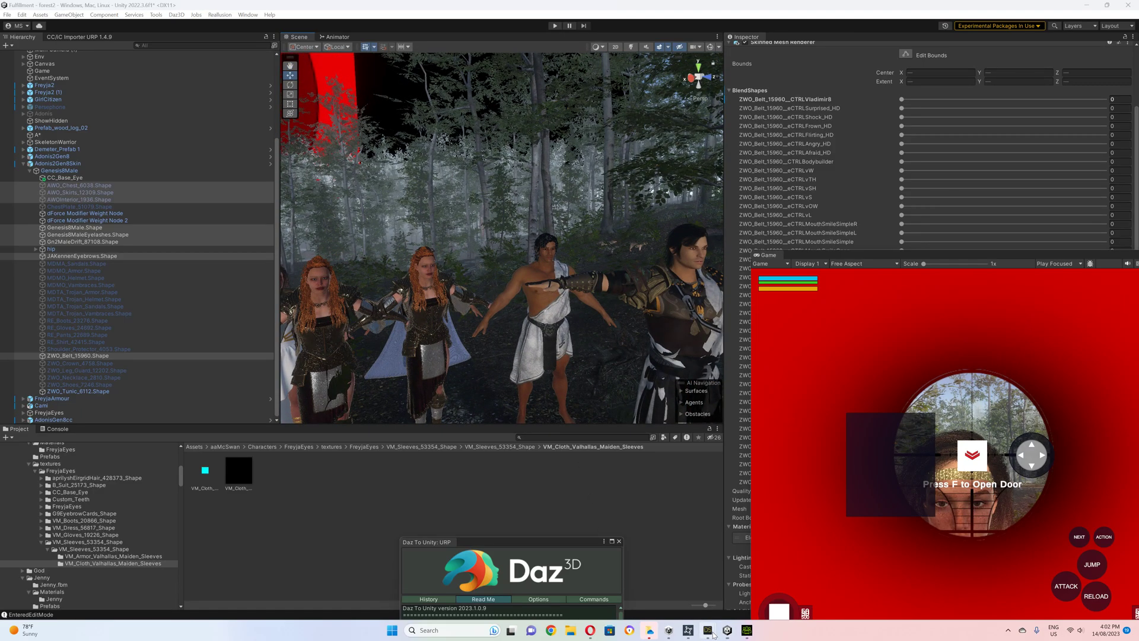
Bring the Daz Studio warrior scene in front of Unity from the taskbar previews
mouse_move(709, 633)
left_click(734, 594)
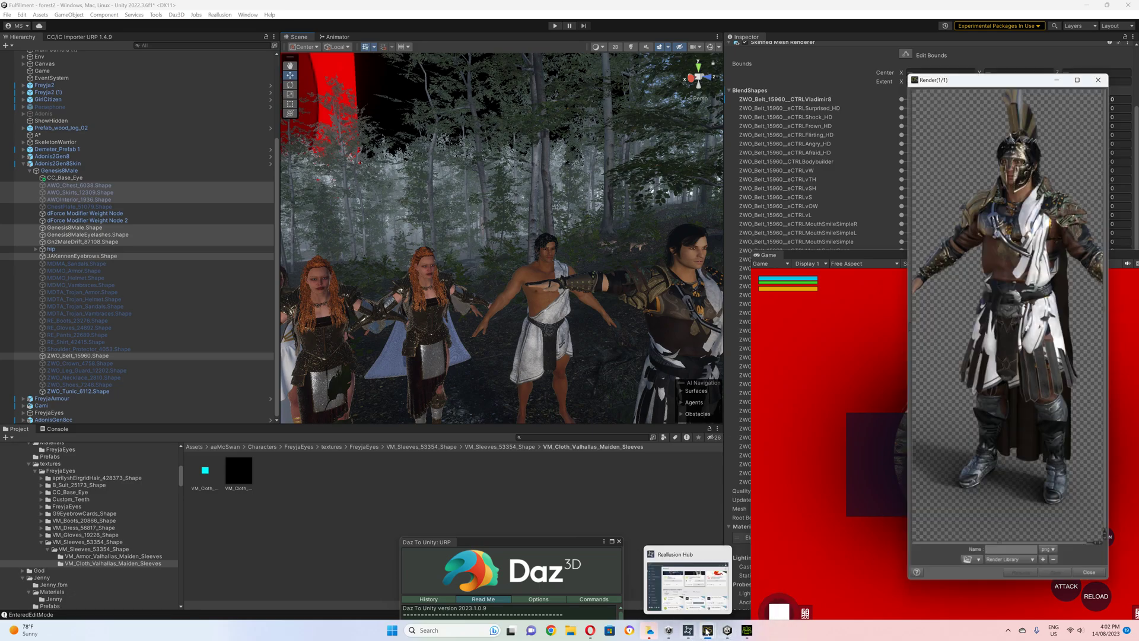
mouse_move(687, 632)
mouse_move(739, 632)
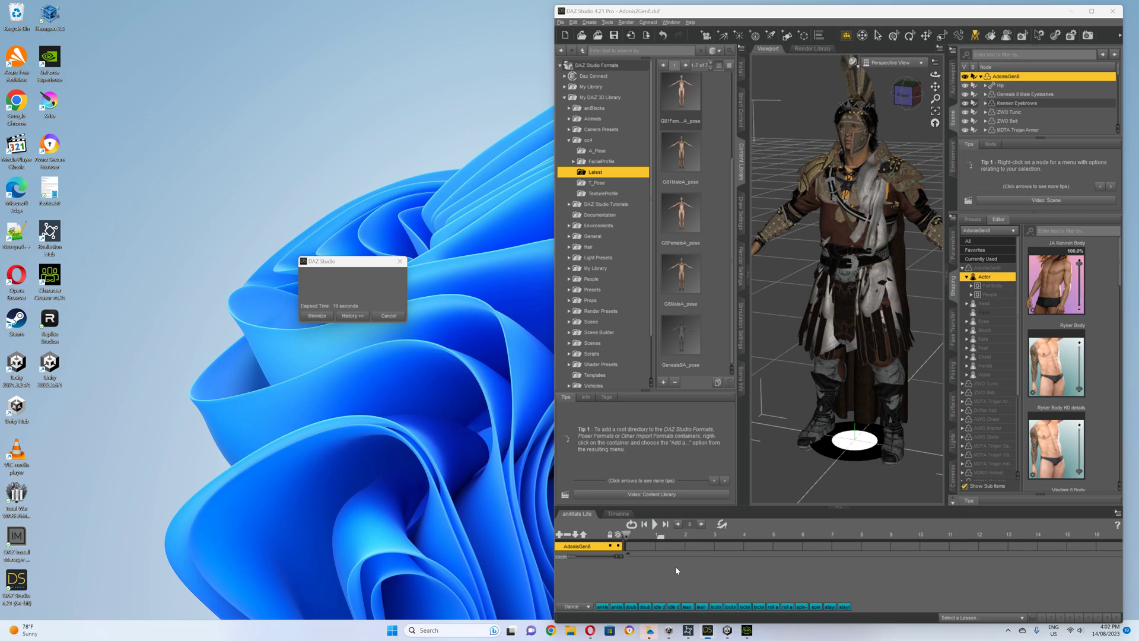
left_click(675, 566)
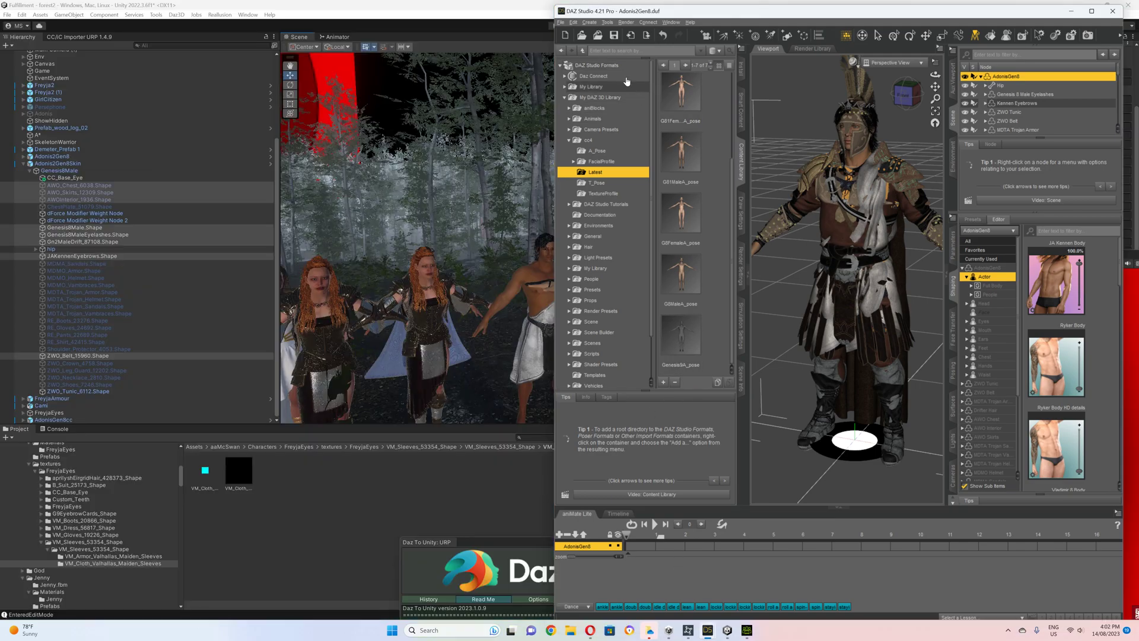
left_click(560, 22)
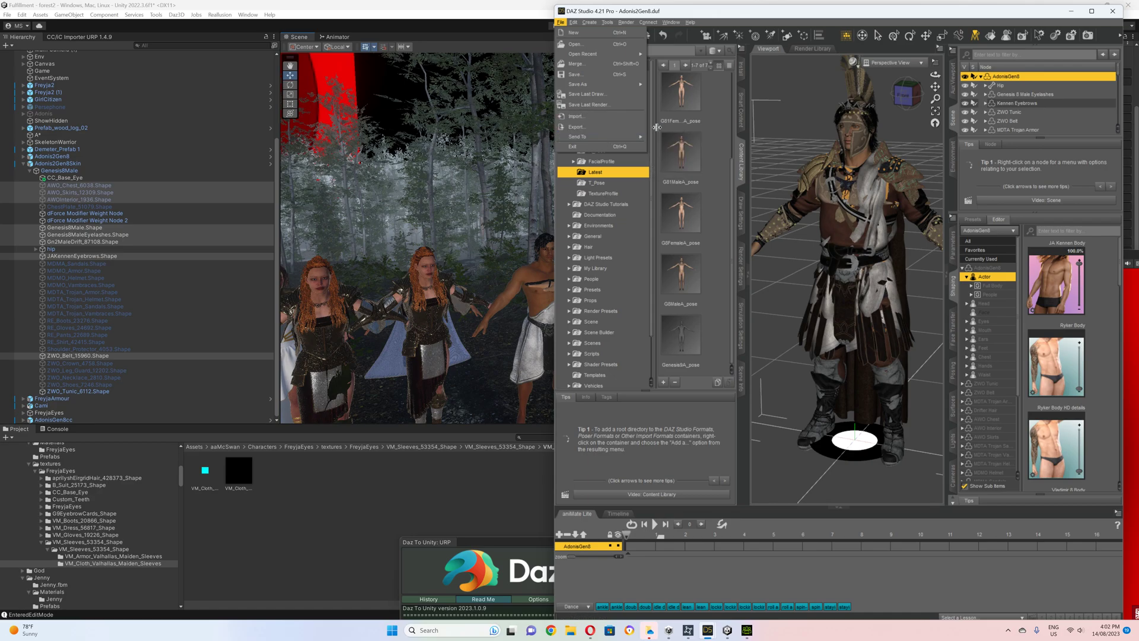
left_click(609, 128)
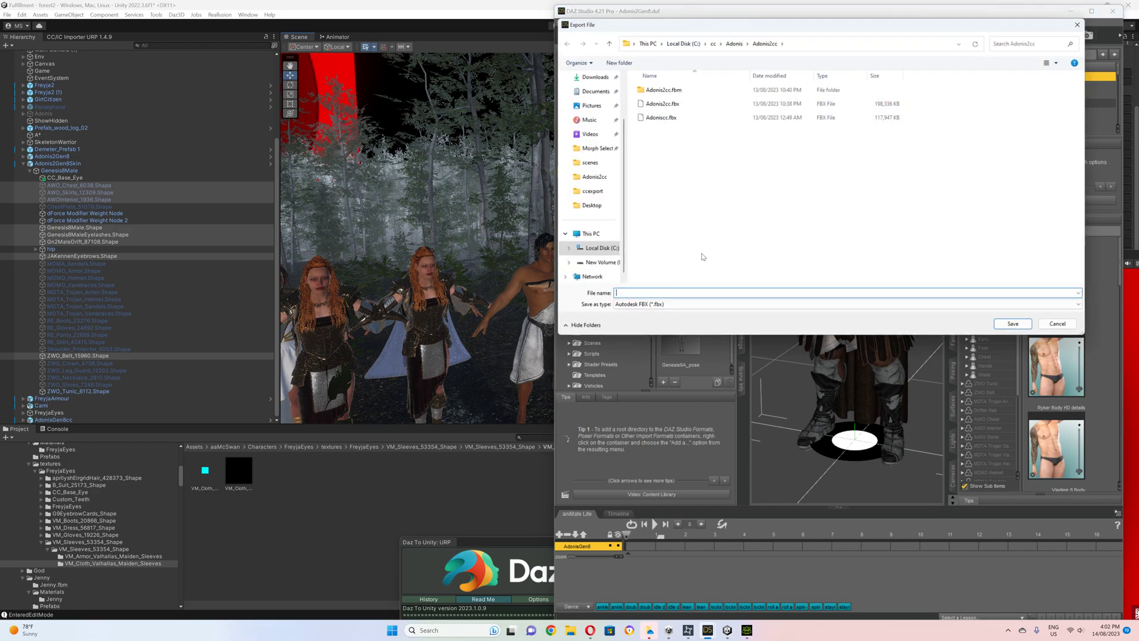
left_click(1056, 324)
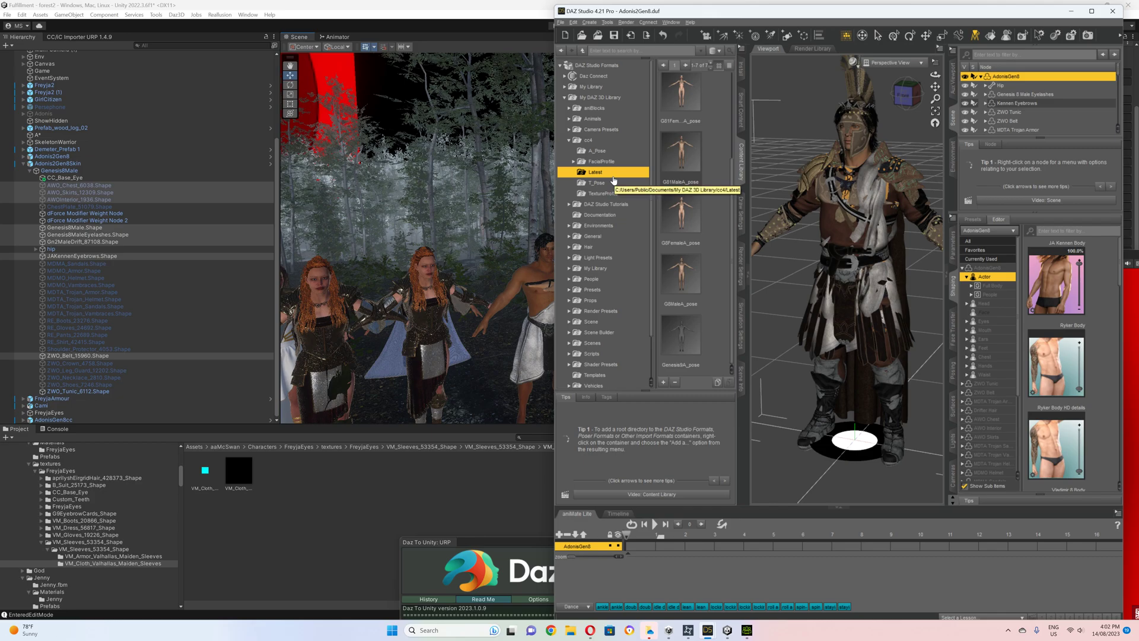
left_click(560, 22)
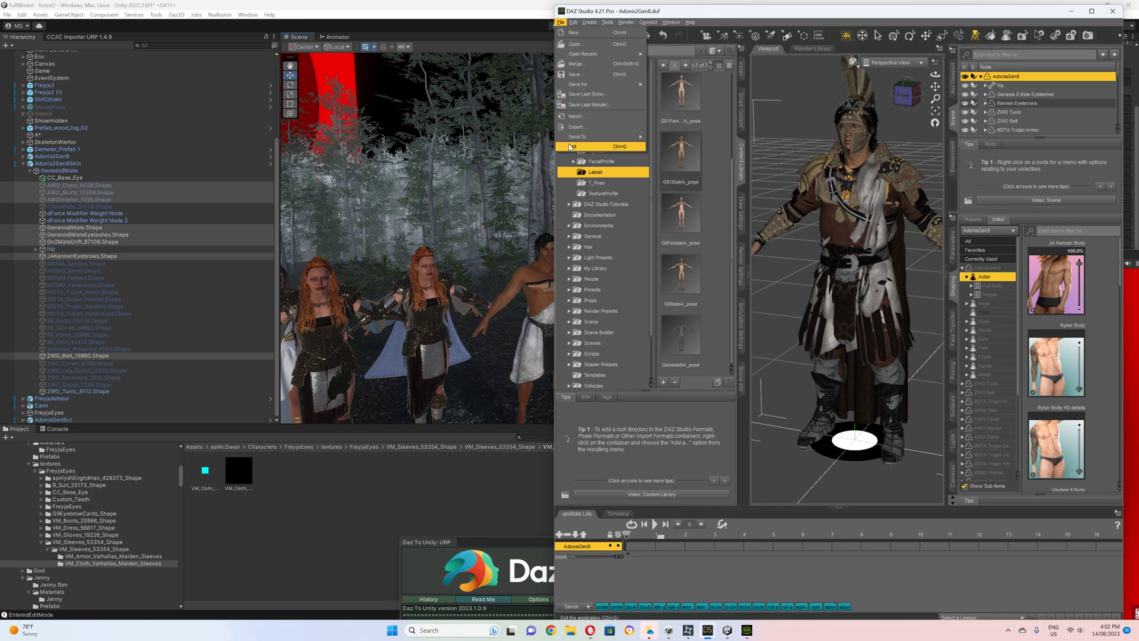
left_click(600, 128)
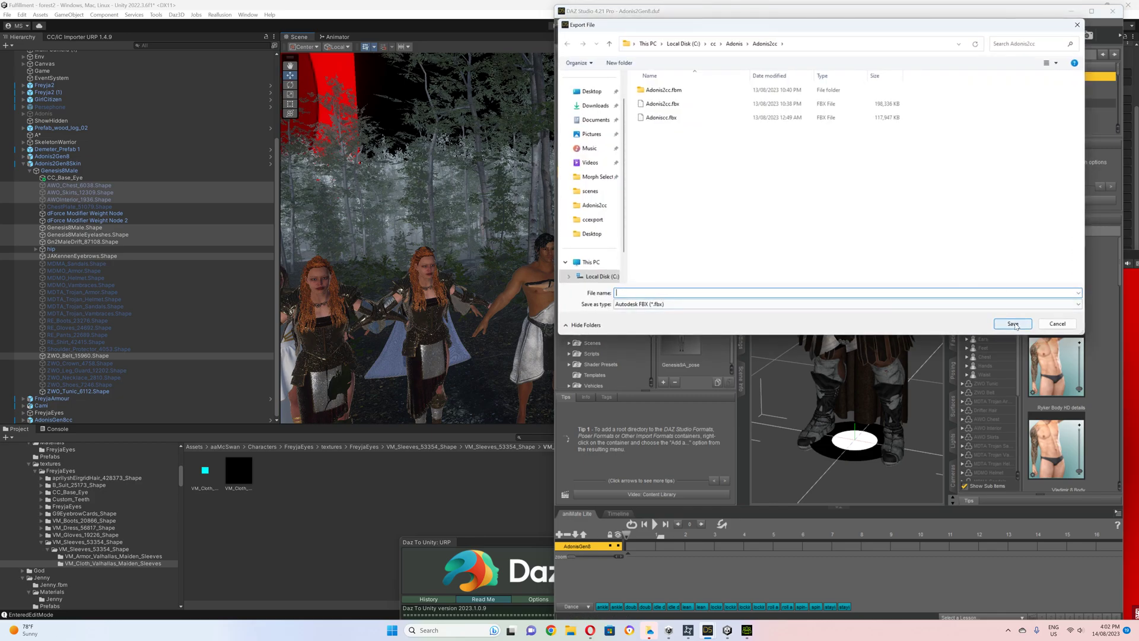
left_click(665, 105)
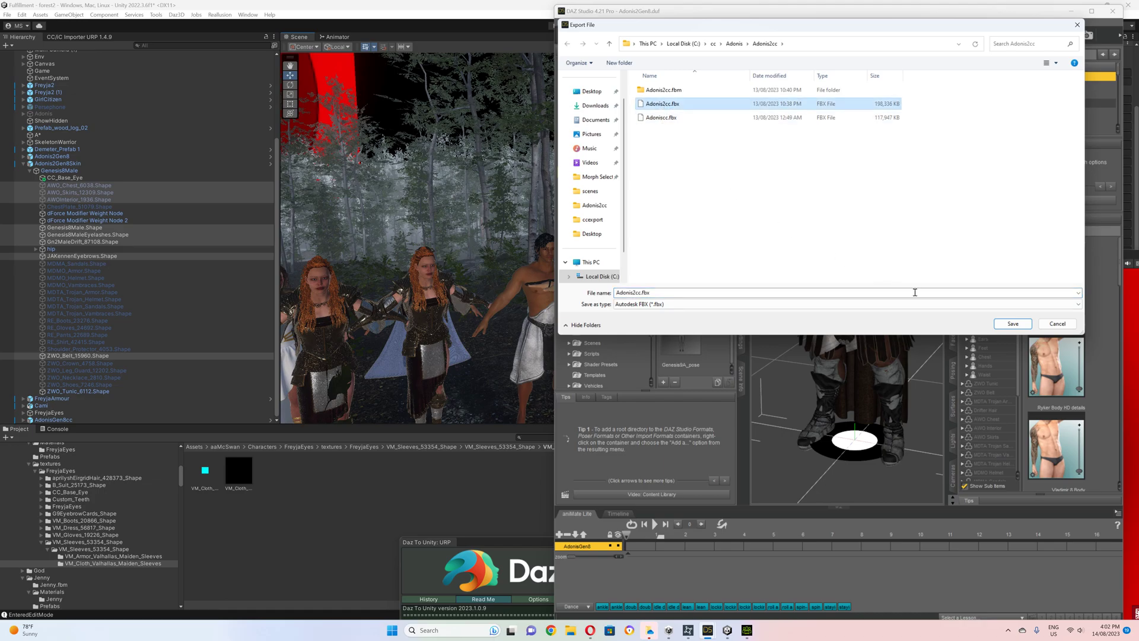
left_click(1011, 324)
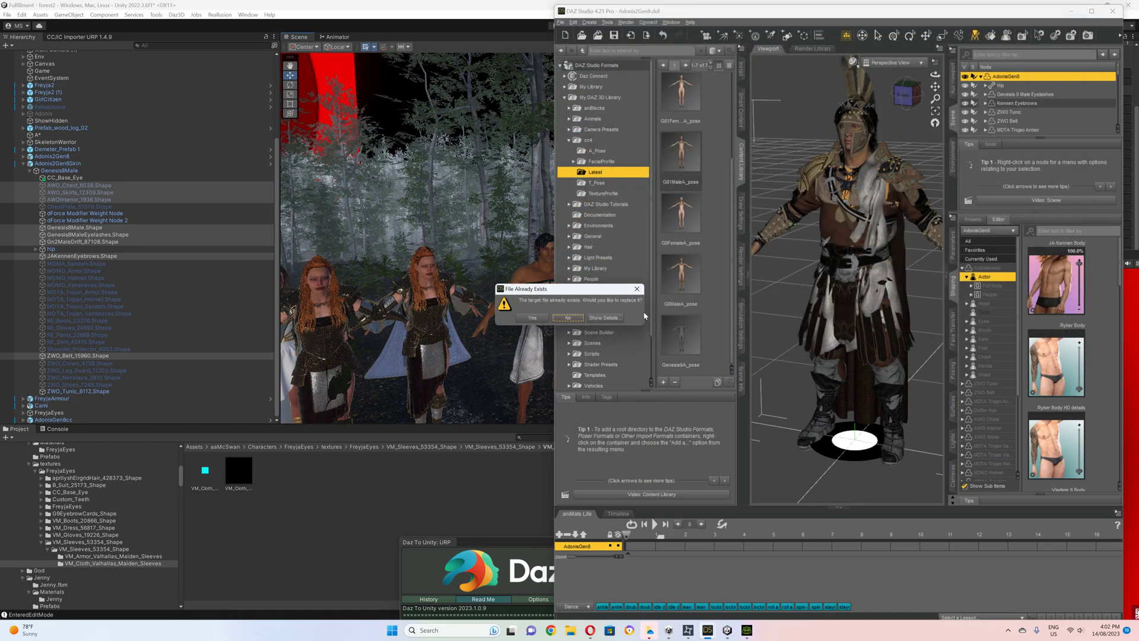
left_click(532, 318)
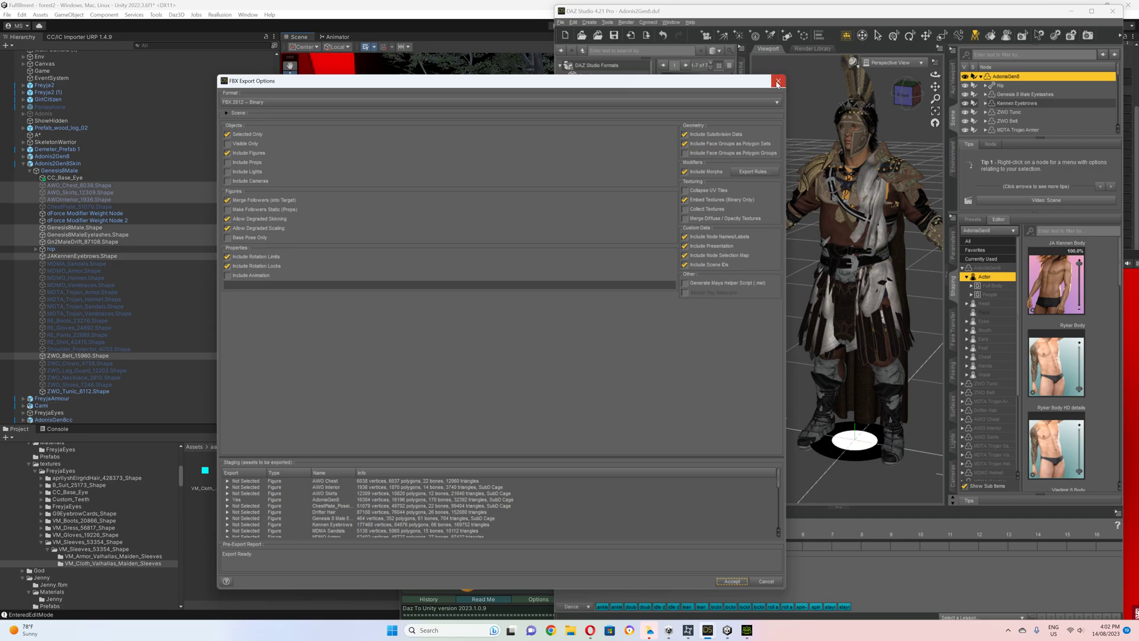
left_click(777, 83)
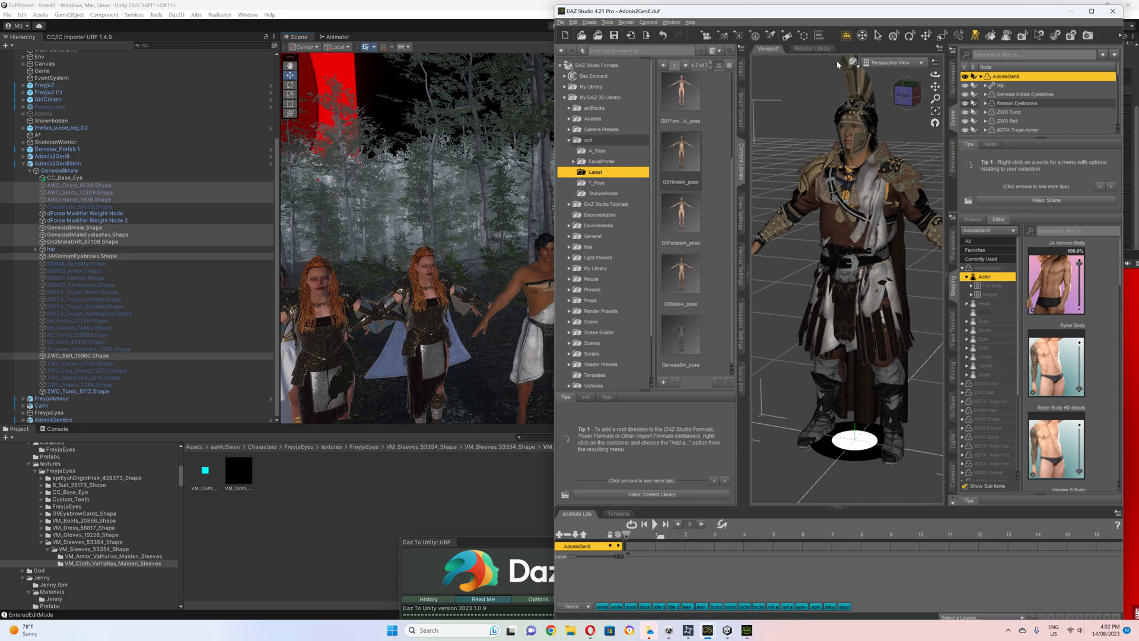
mouse_move(707, 630)
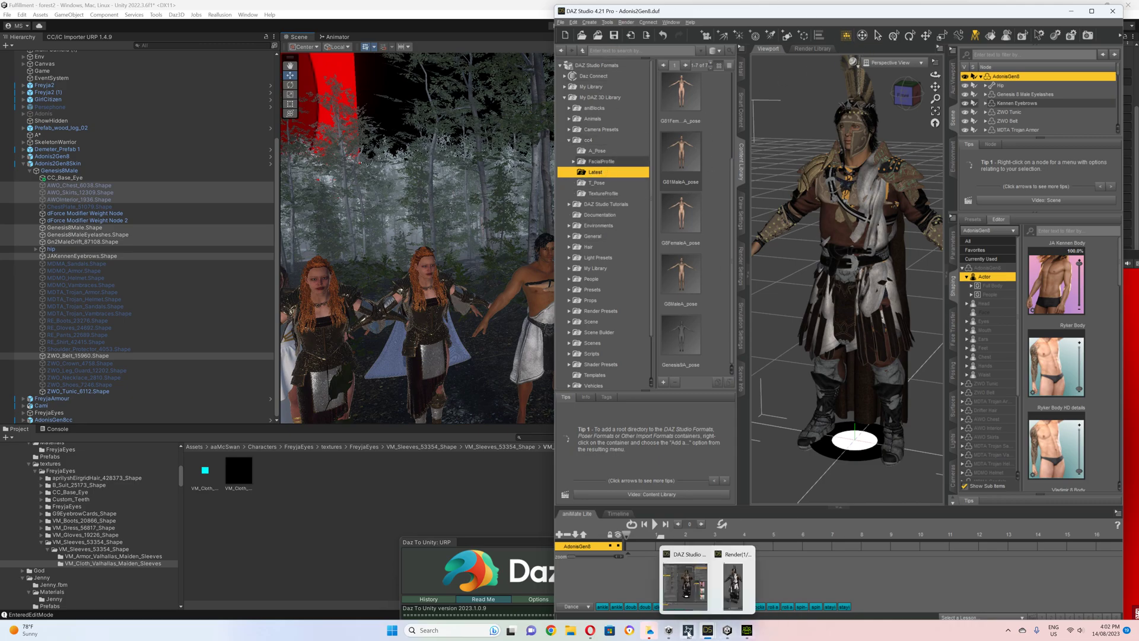
In Character Creator 4, start converting Adonis2cc.fbx to a CC3+ character, then cancel
left_click(747, 631)
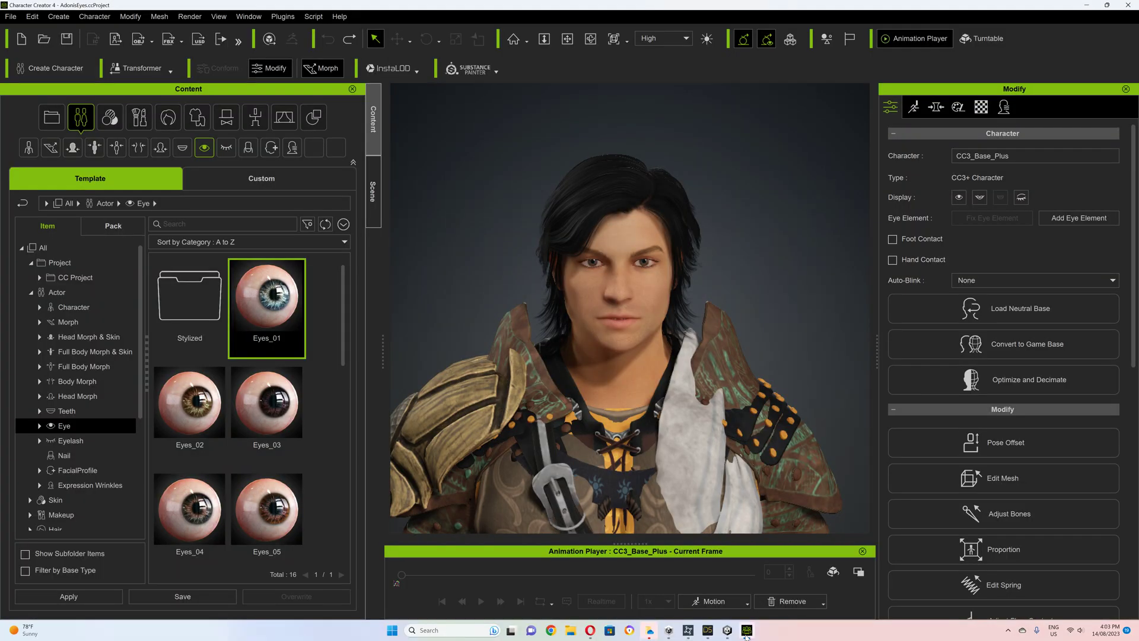
left_click(143, 69)
left_click(138, 103)
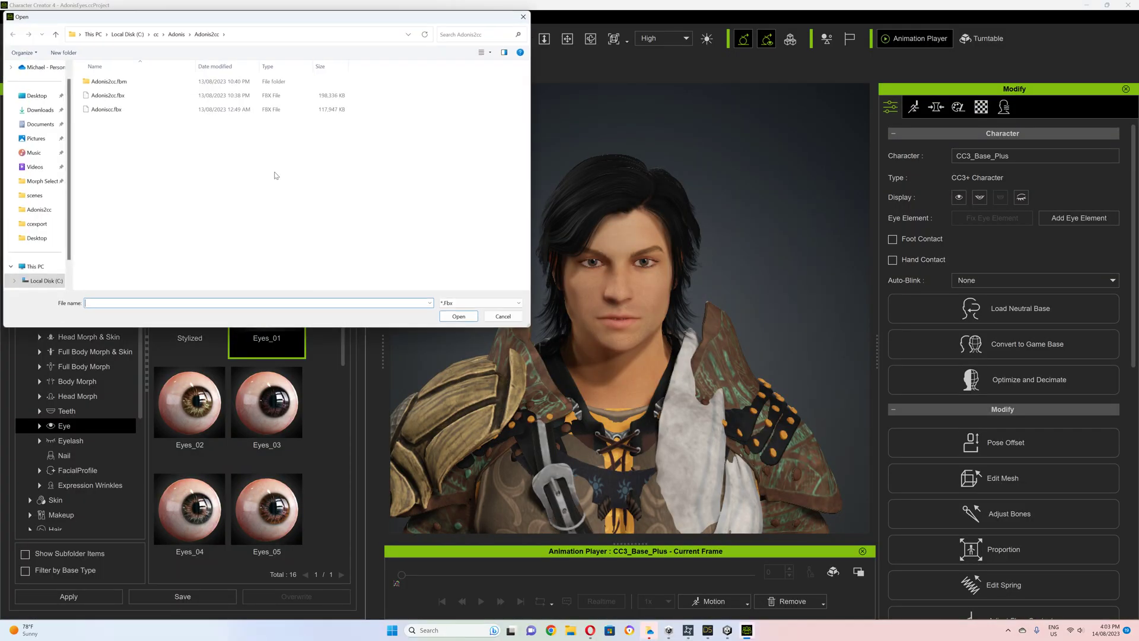
left_click(107, 95)
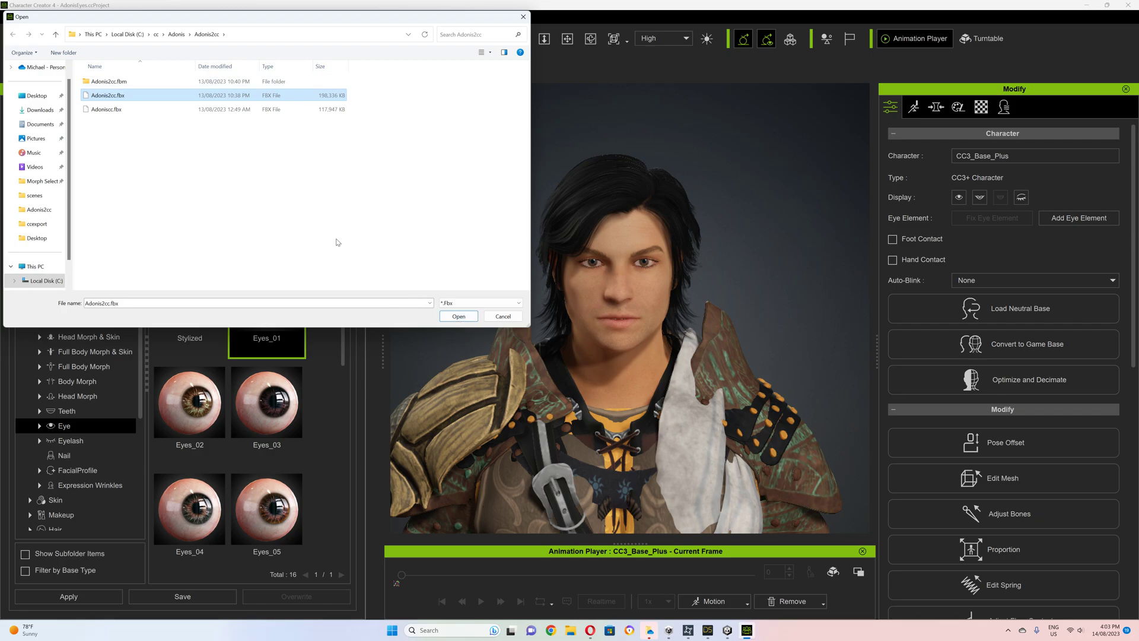
left_click(503, 319)
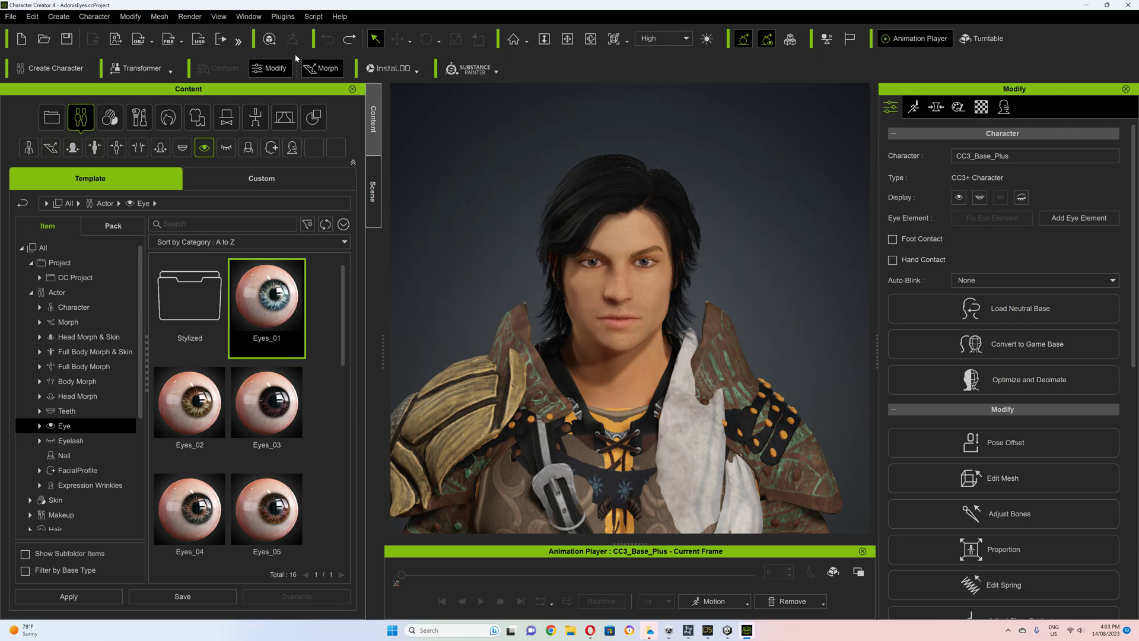
Open the File > Export > FBX > Clothed Character export settings
left_click(11, 16)
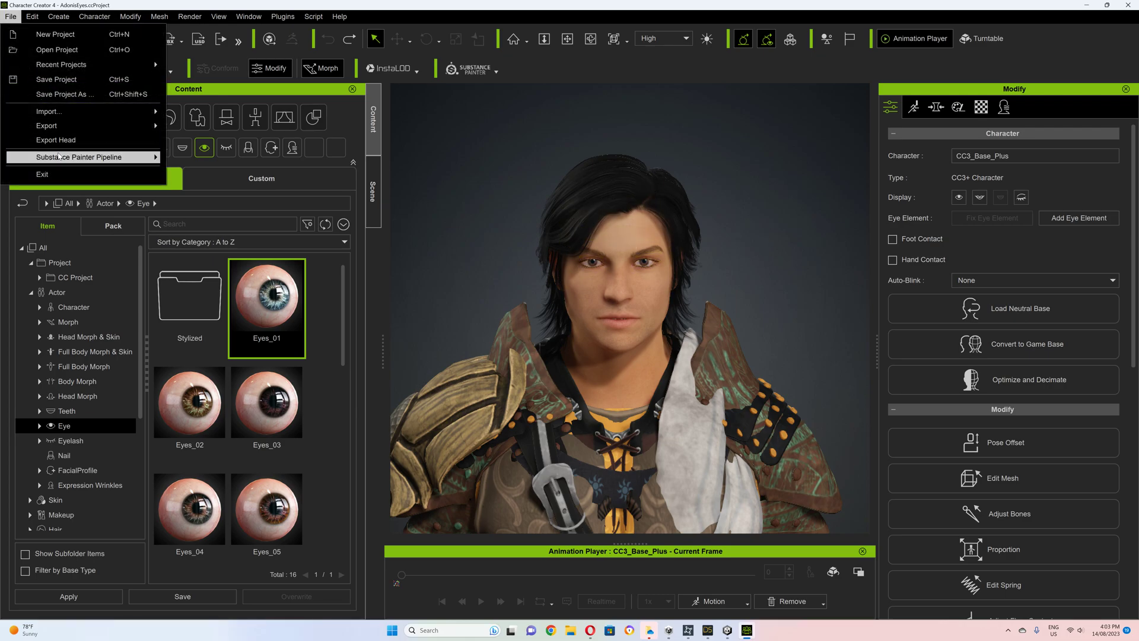
mouse_move(68, 126)
mouse_move(225, 185)
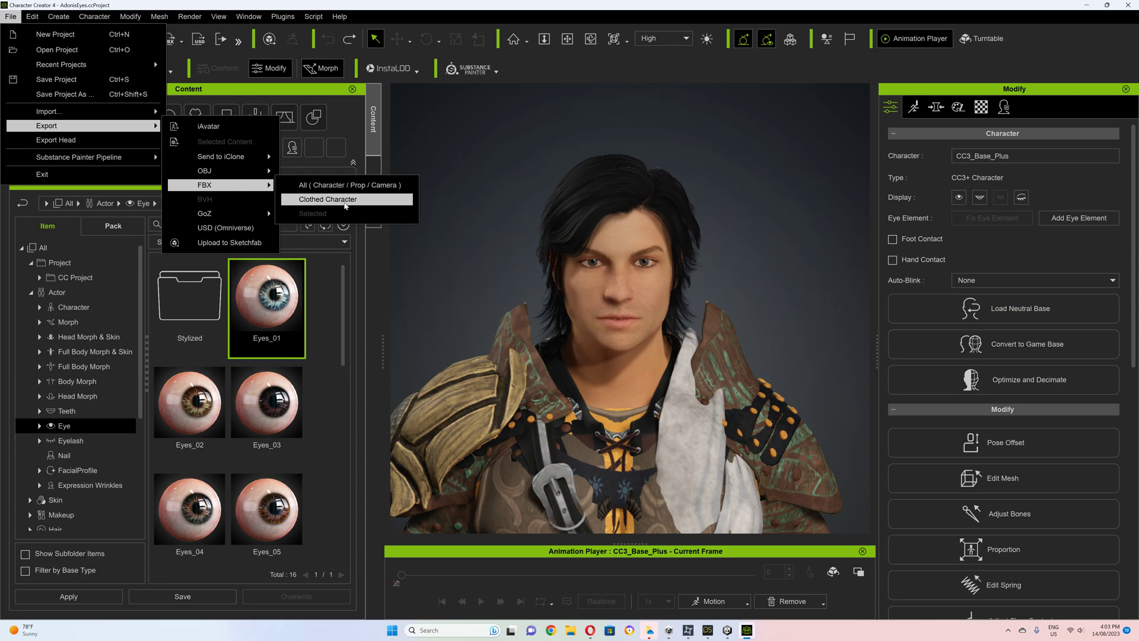
left_click(323, 200)
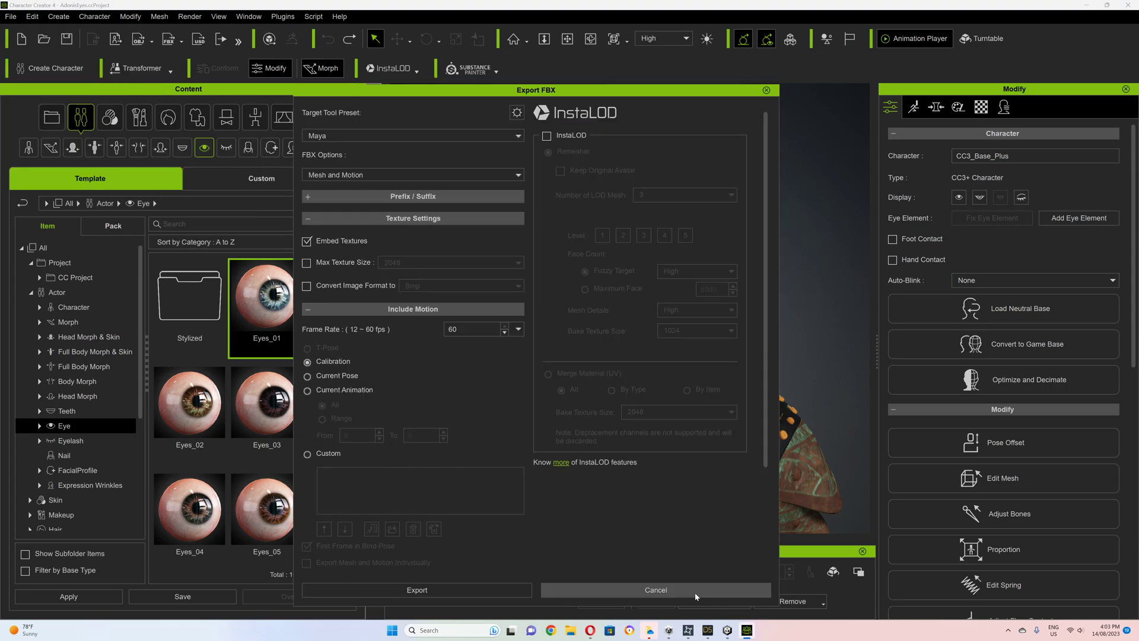
Show the CC/IC Importer settings for AdonisGen8cc and start flying toward the characters
left_click(727, 631)
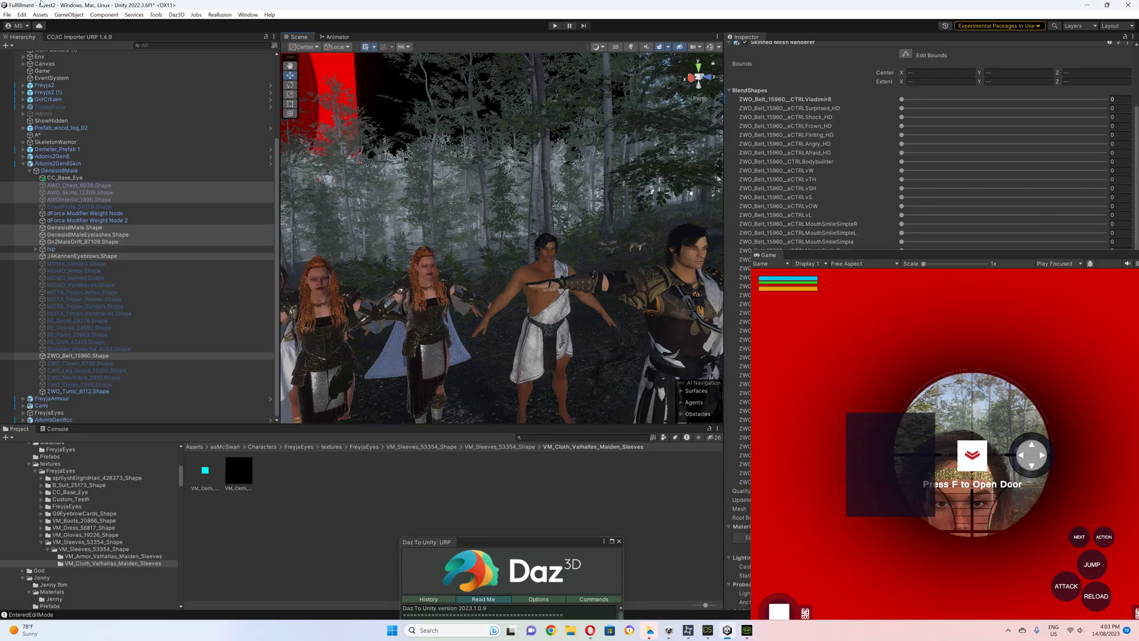
left_click(69, 37)
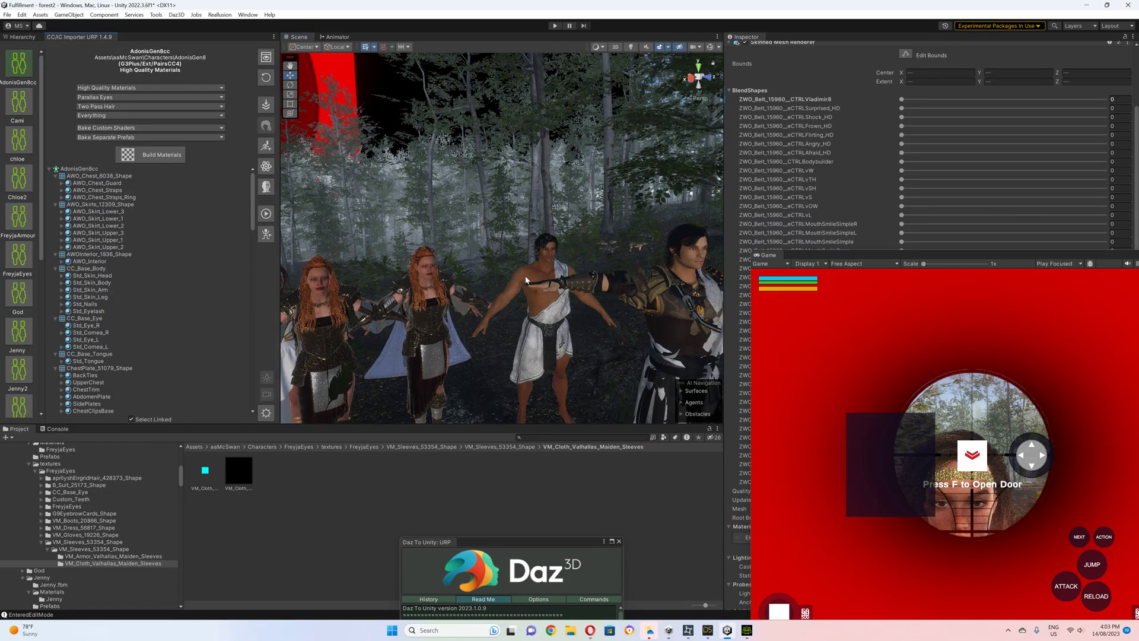
mouse_move(526, 280)
right_mouse_down()
mouse_move(471, 279)
mouse_move(471, 244)
mouse_move(508, 270)
right_mouse_up()
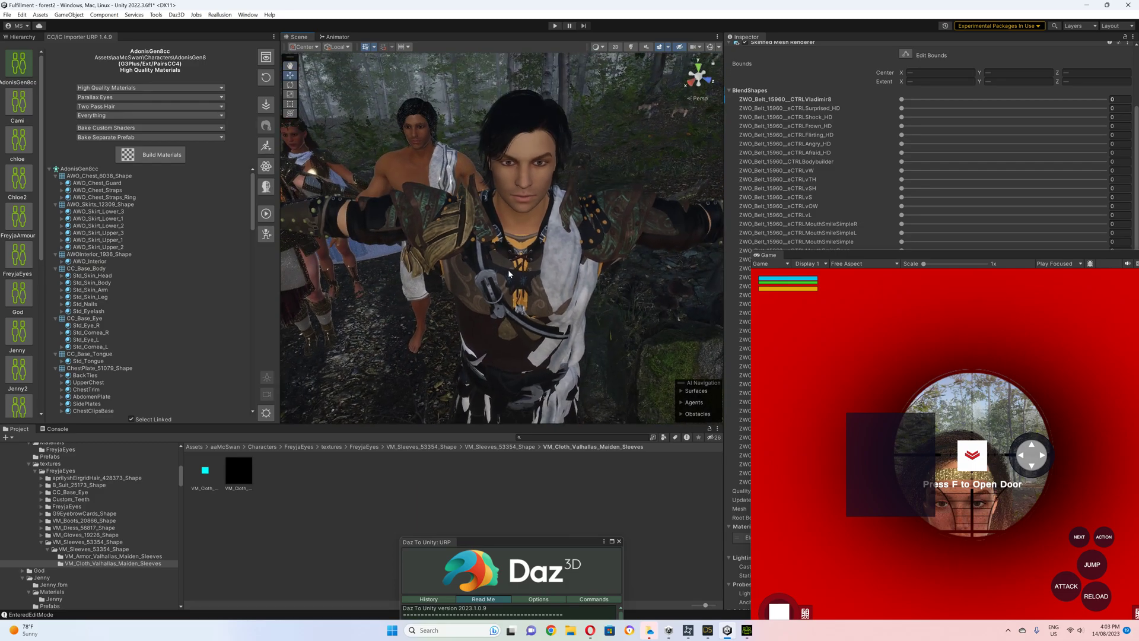
Fly the scene camera in close to the red-haired woman's face
right_click_drag(493, 194, 679, 174)
right_click_drag(471, 141, 420, 116)
mouse_move(466, 160)
right_mouse_down()
mouse_move(437, 214)
mouse_move(482, 147)
right_mouse_up()
right_click_drag(528, 261, 438, 193)
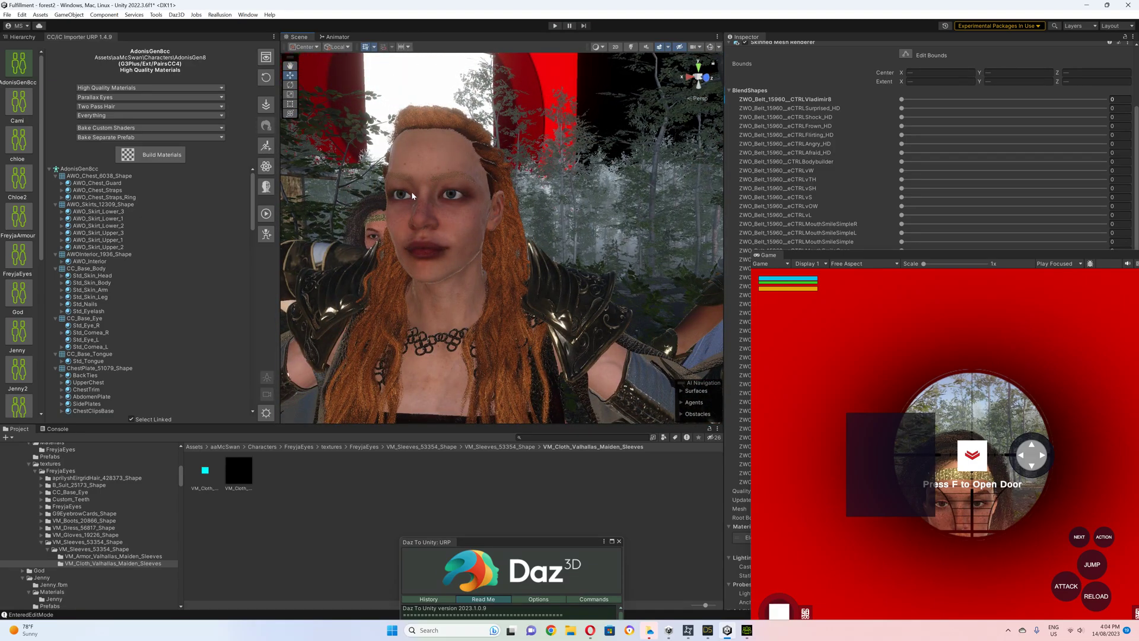
Fly the scene camera past the red-haired women and male characters, ending on the group by the log cabin
right_click_drag(441, 261, 453, 344)
right_click_drag(452, 396, 479, 294)
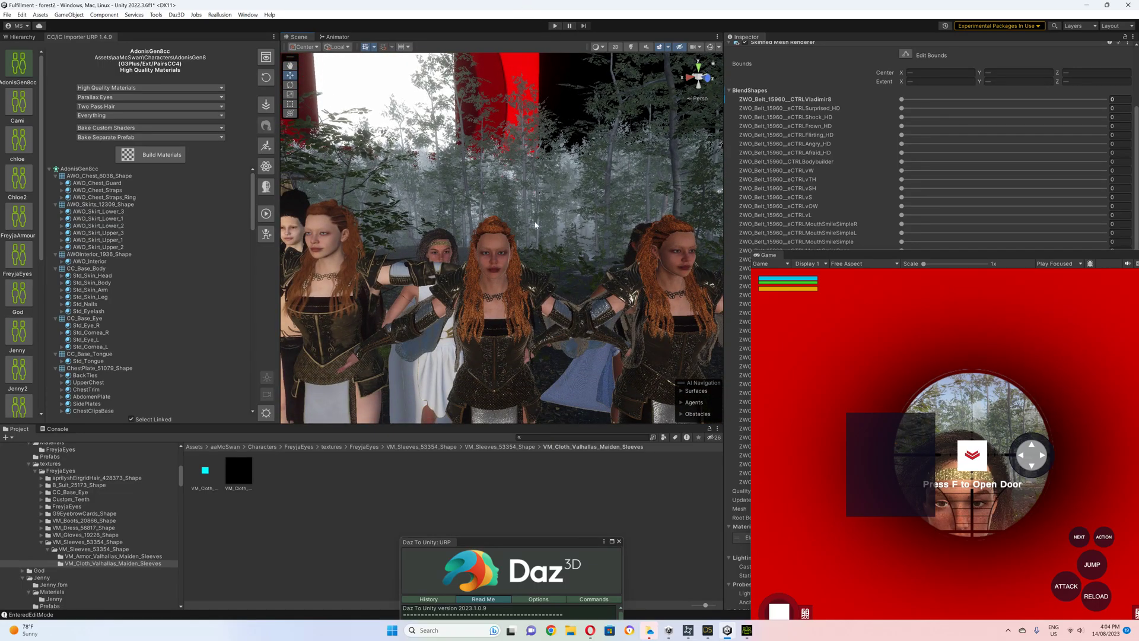
right_click_drag(535, 224, 532, 274)
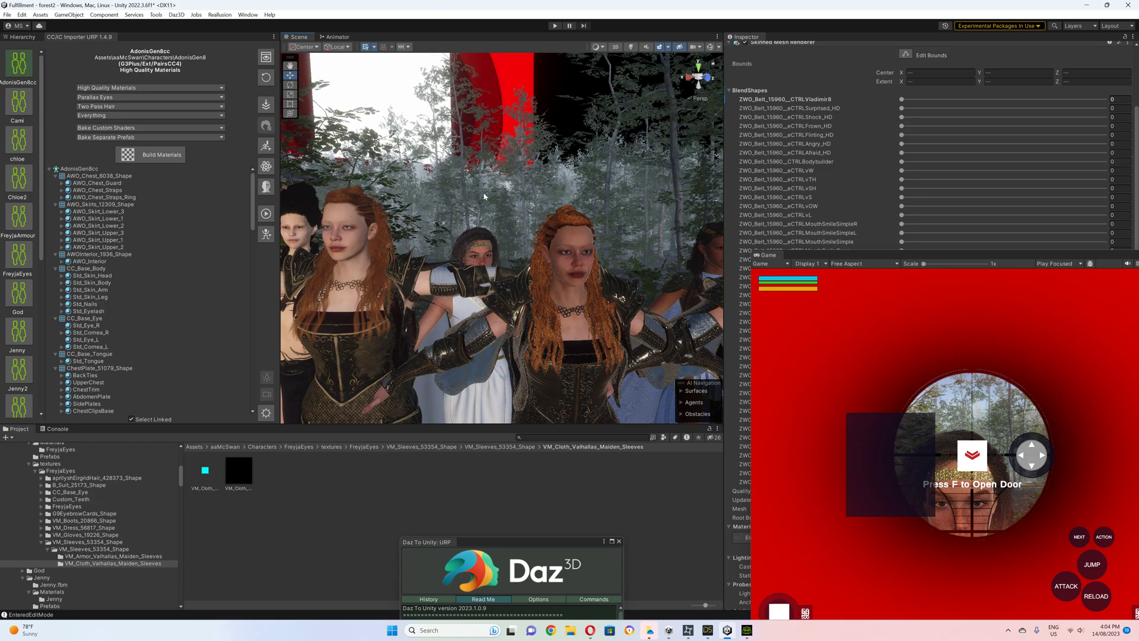
right_click_drag(550, 268, 412, 241)
key("w")
key("s")
Start the scene in play mode and select Cami's crop T-shirt
key("w")
key("s")
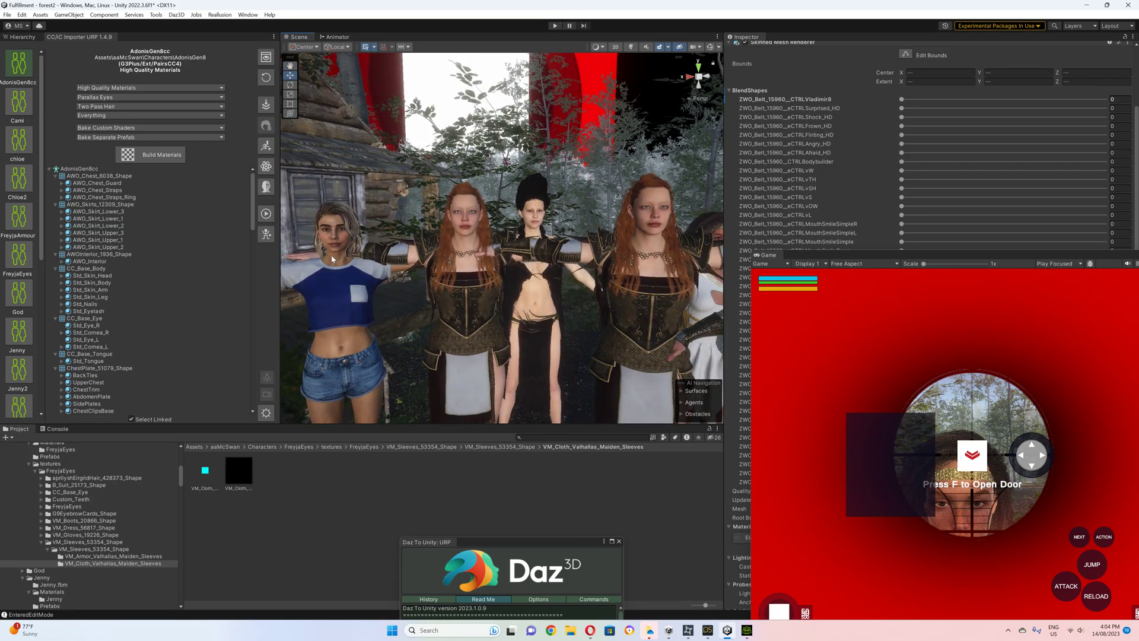
left_click(555, 26)
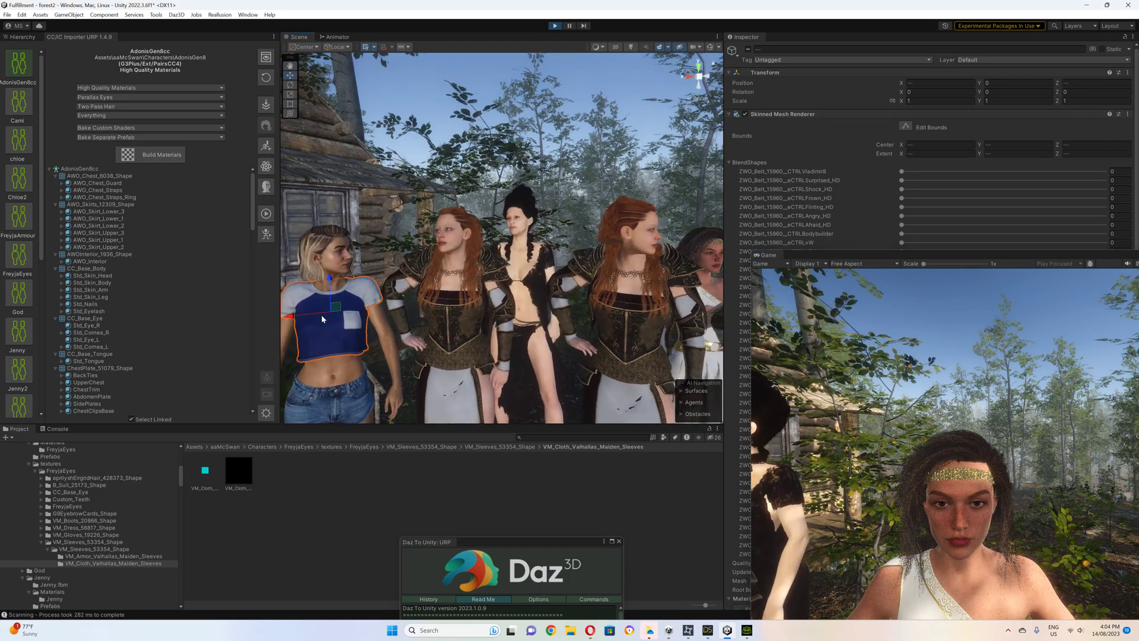
left_click(320, 315)
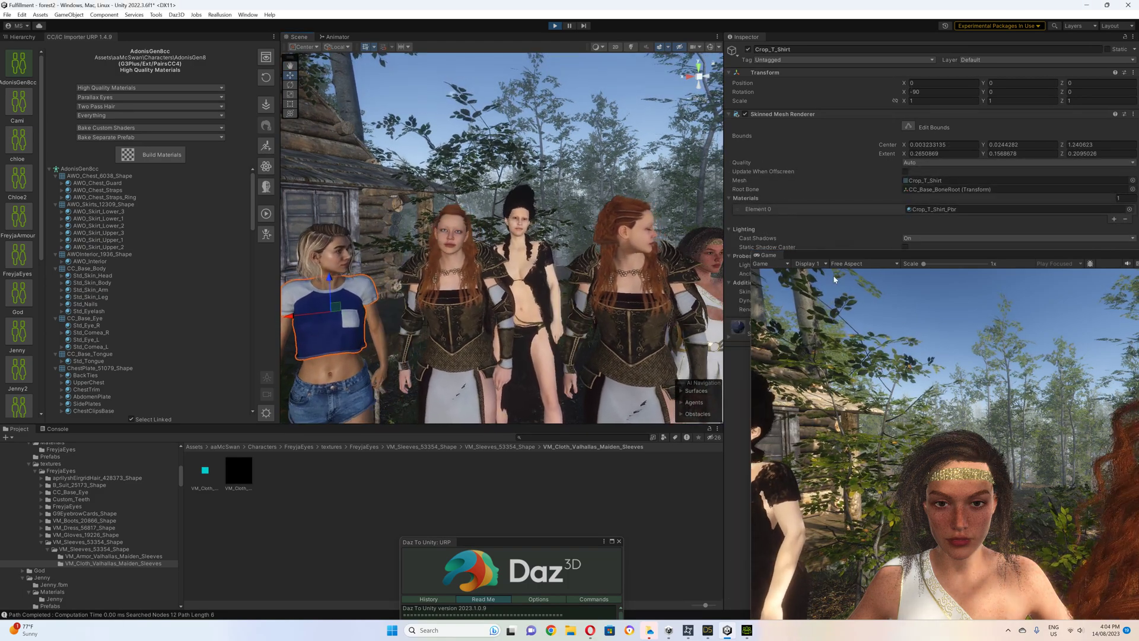
Move the Game view aside and select Cami in the Hierarchy to show her SALSA components
left_click_drag(821, 256, 493, 445)
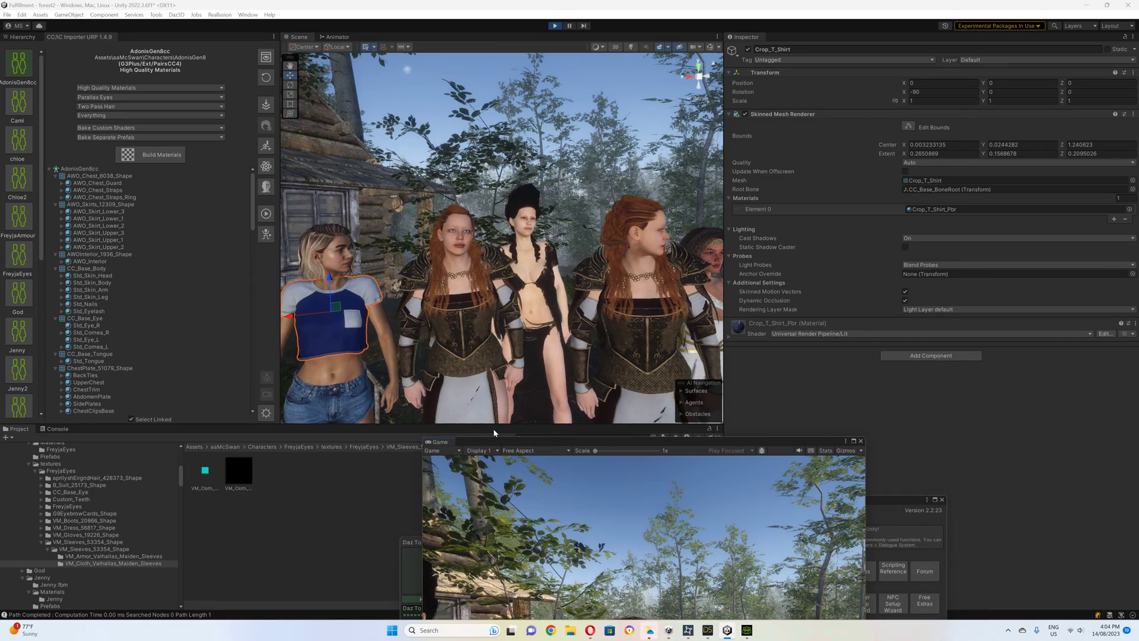
left_click(24, 36)
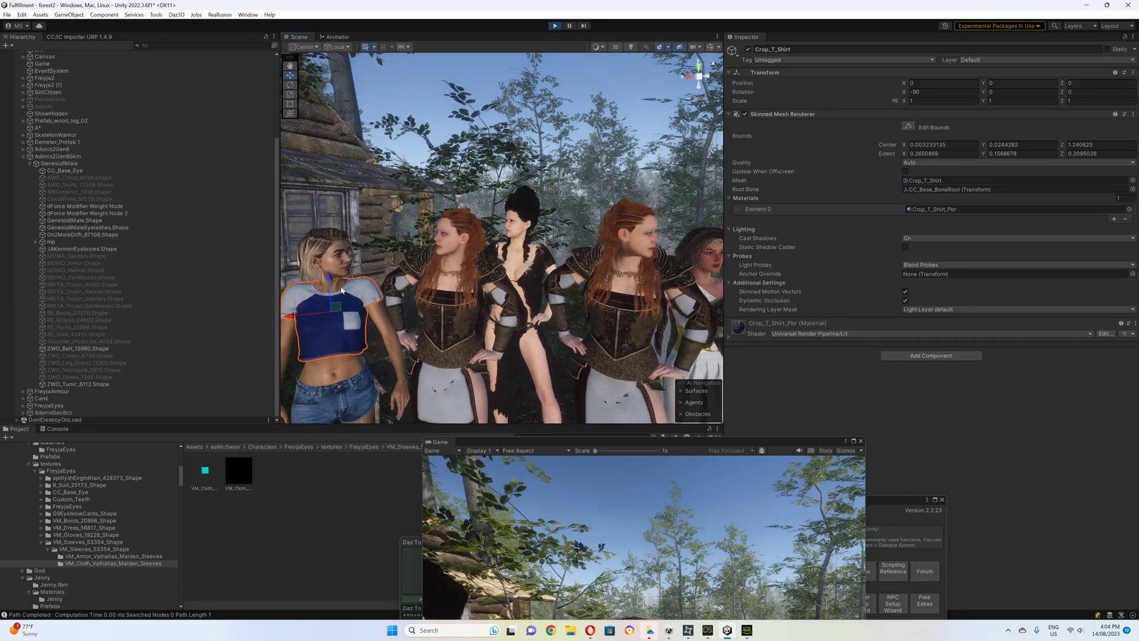
left_click(326, 259)
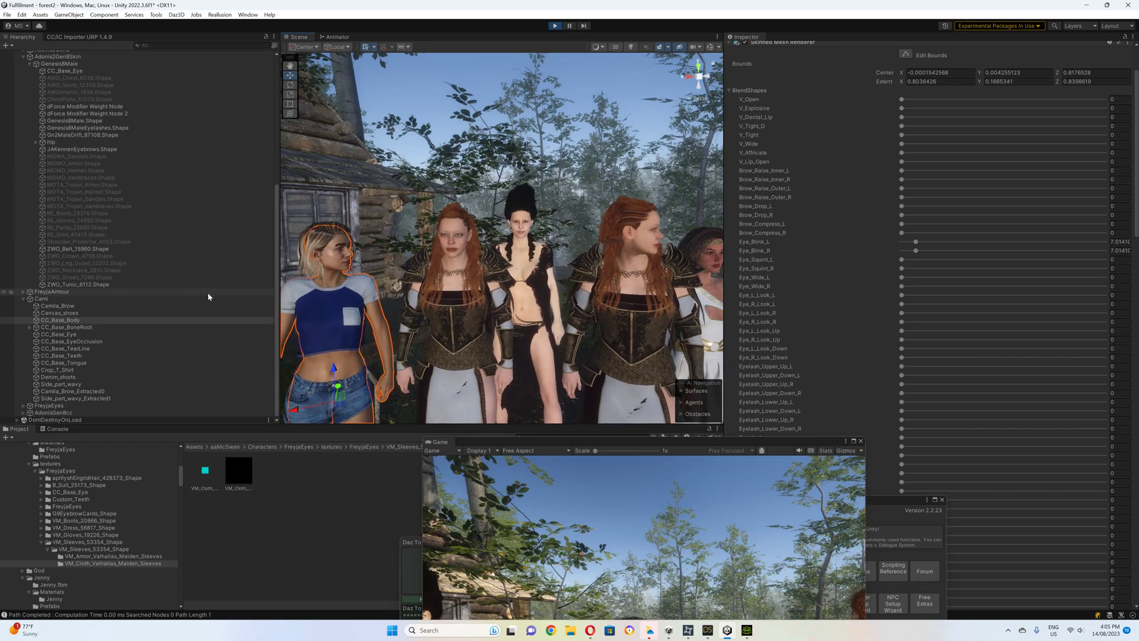
scroll(115, 376, "down", 5)
left_click(76, 299)
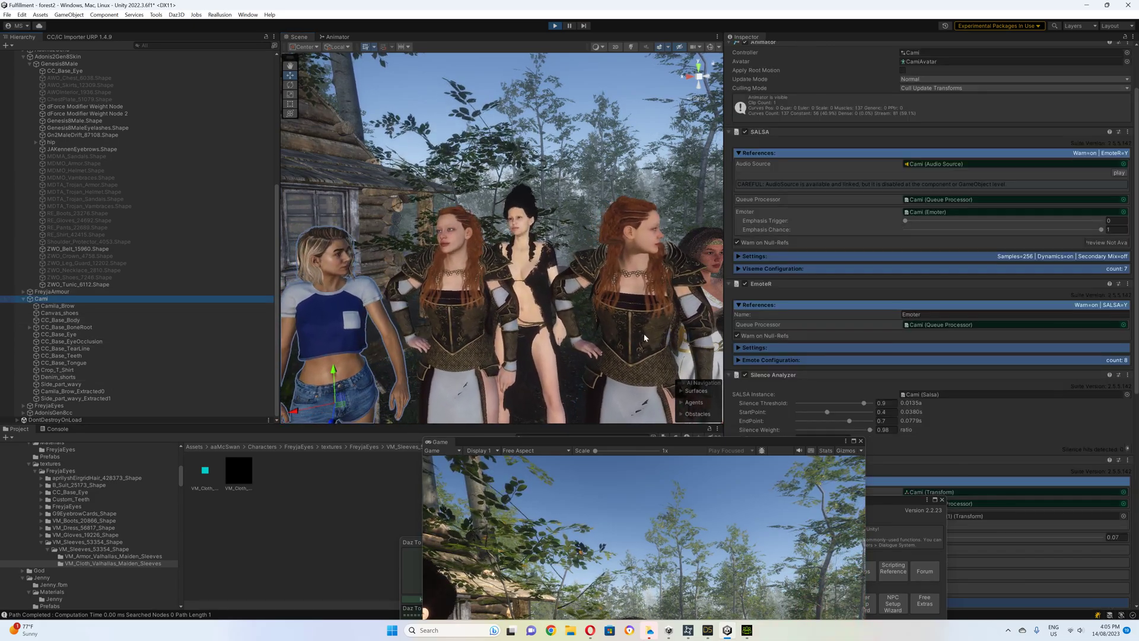
Scroll Cami's Inspector to the Eyes and Queue Processor settings and frame four characters in the scene
left_click_drag(749, 443, 532, 439)
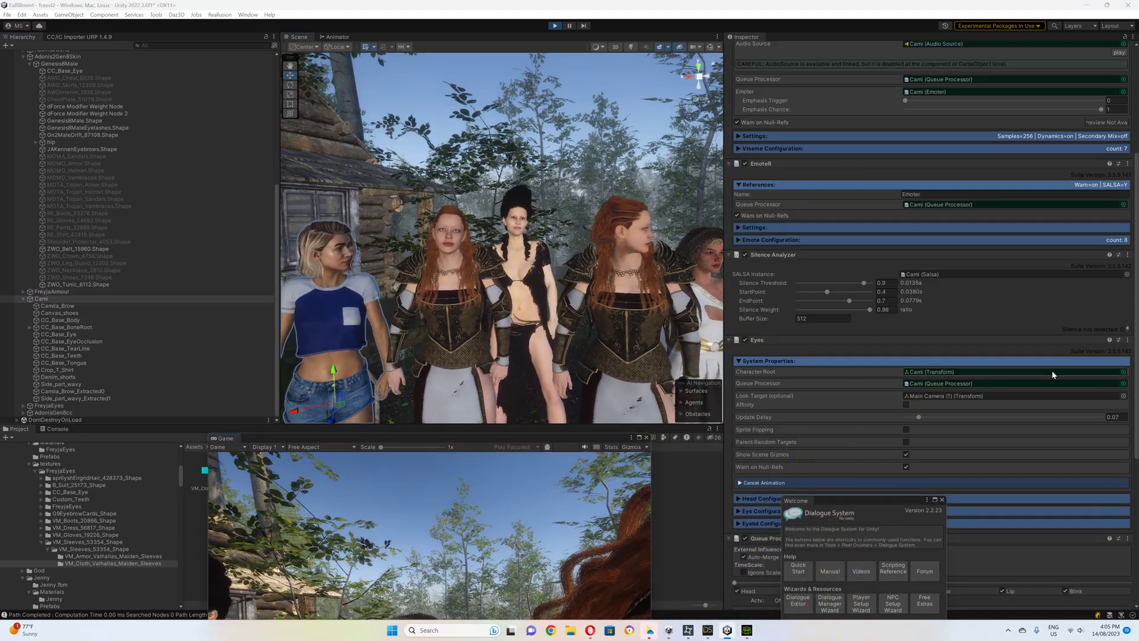
scroll(938, 514, "down", 5)
scroll(929, 373, "down", 3)
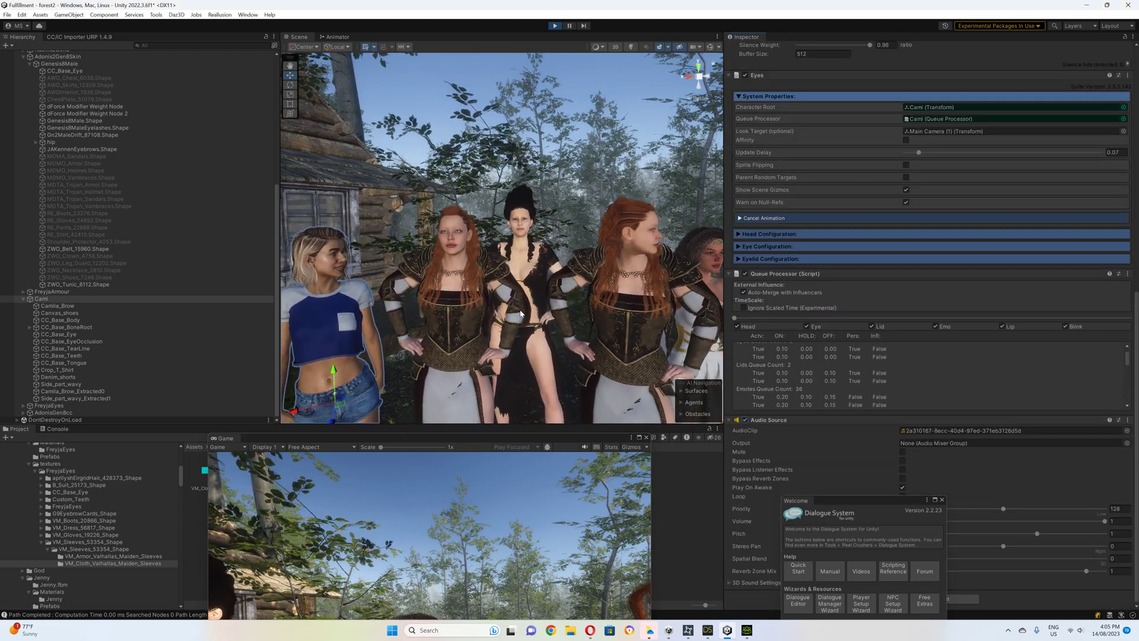
right_click_drag(416, 320, 362, 307)
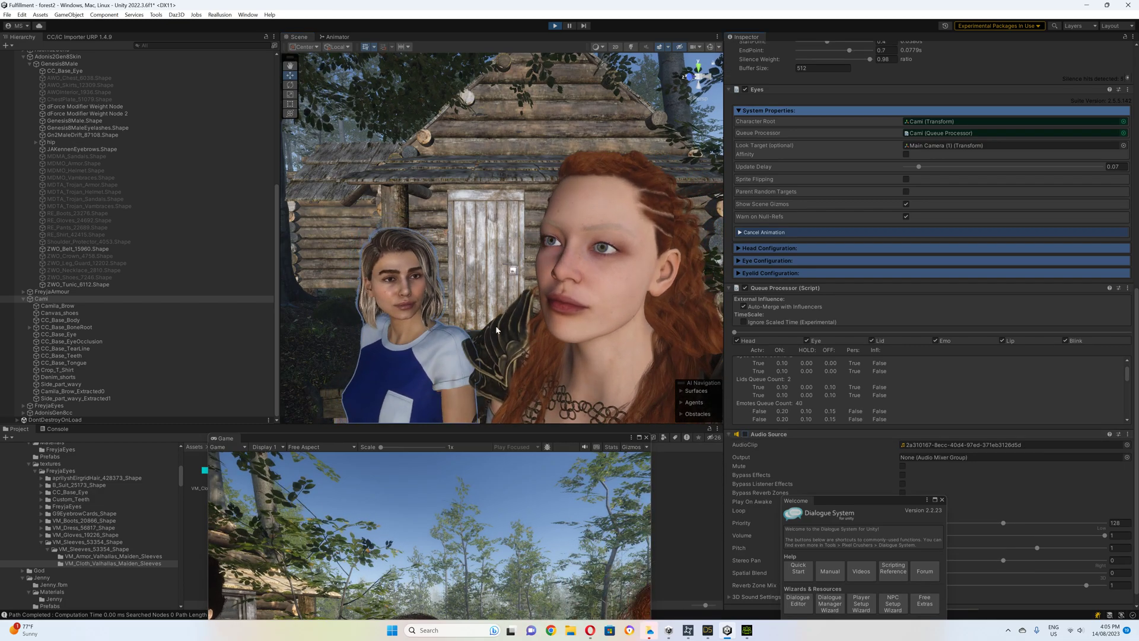
right_click_drag(516, 308, 562, 300)
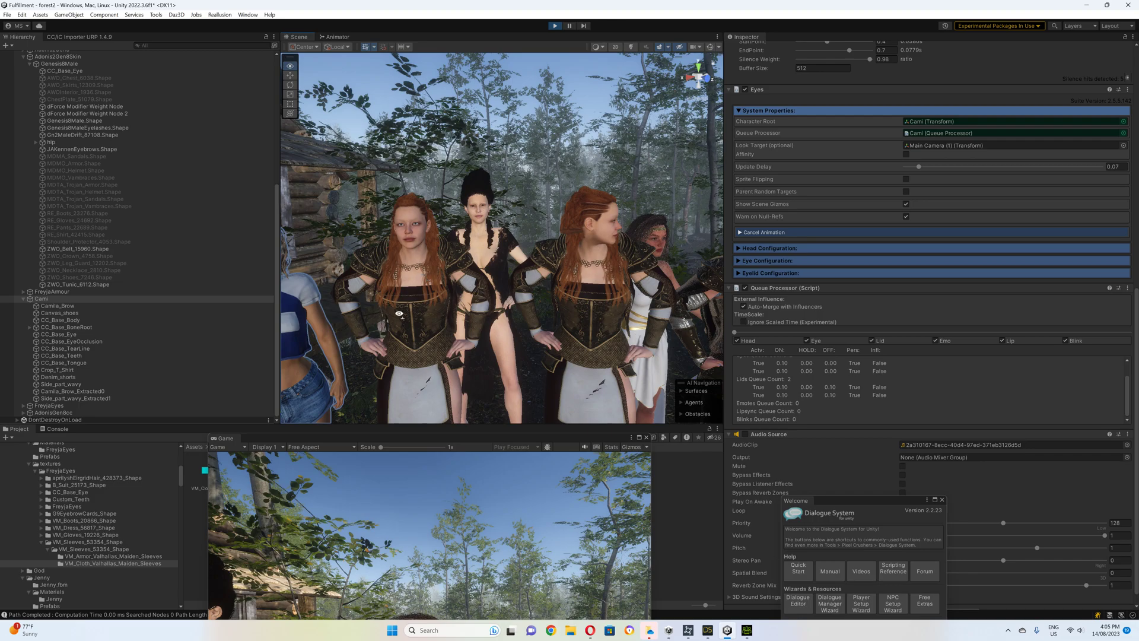
Drag the running Game view up over the middle of the editor
right_click_drag(396, 390, 368, 435)
left_click_drag(367, 435, 401, 125)
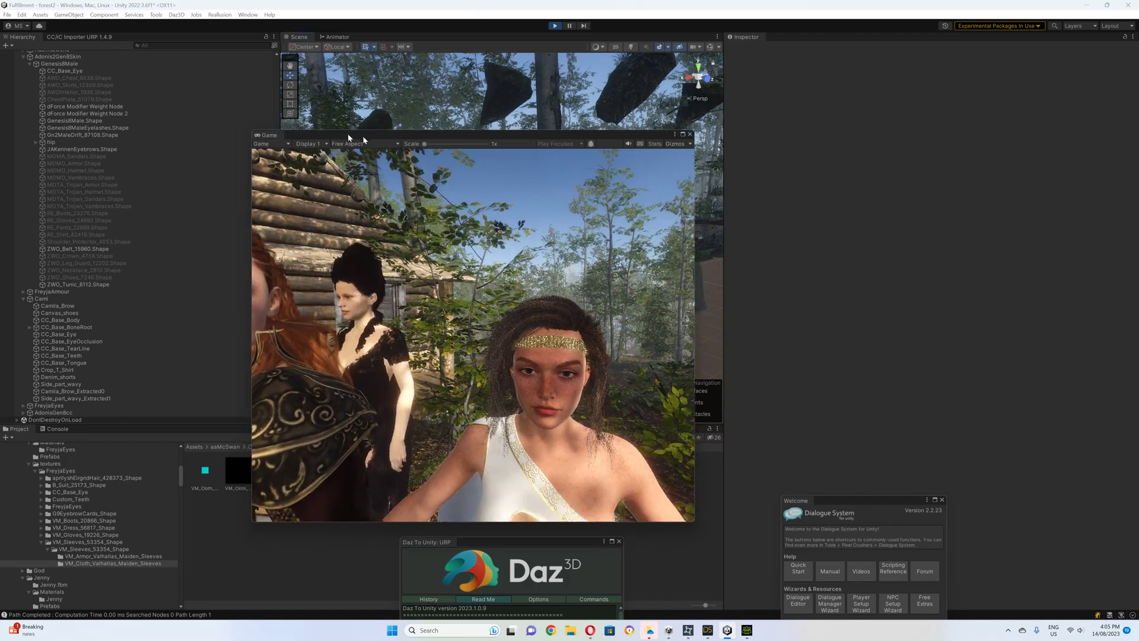
left_click_drag(340, 137, 675, 184)
Rotate the scene camera toward the rocks and nudge the Game view slightly up and left
right_click_drag(408, 176, 386, 213)
left_click_drag(727, 184, 724, 180)
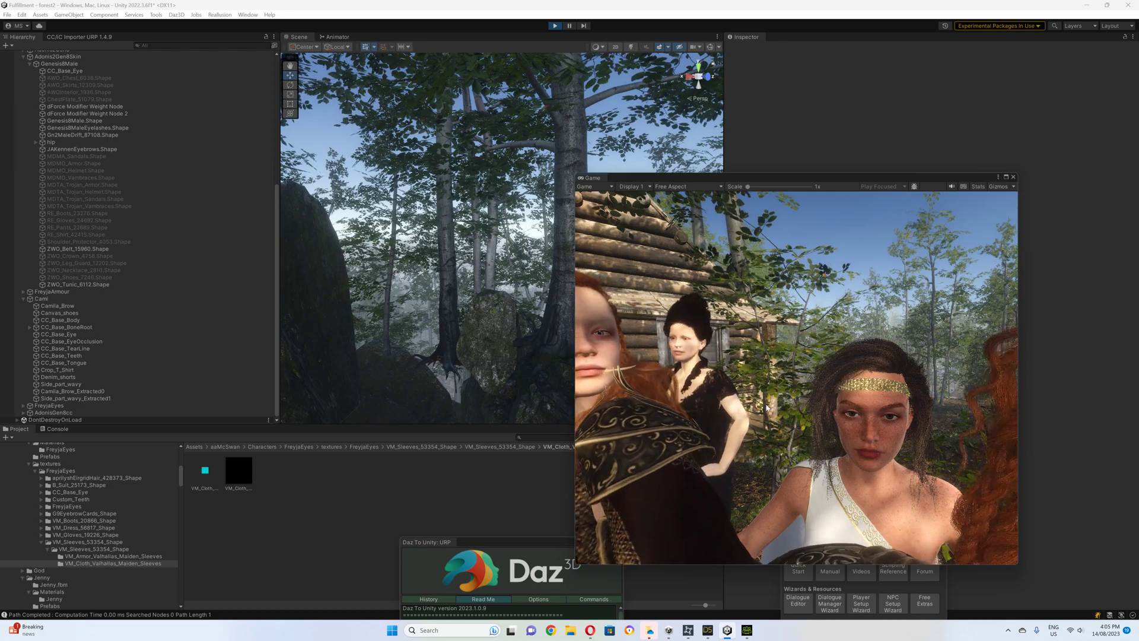